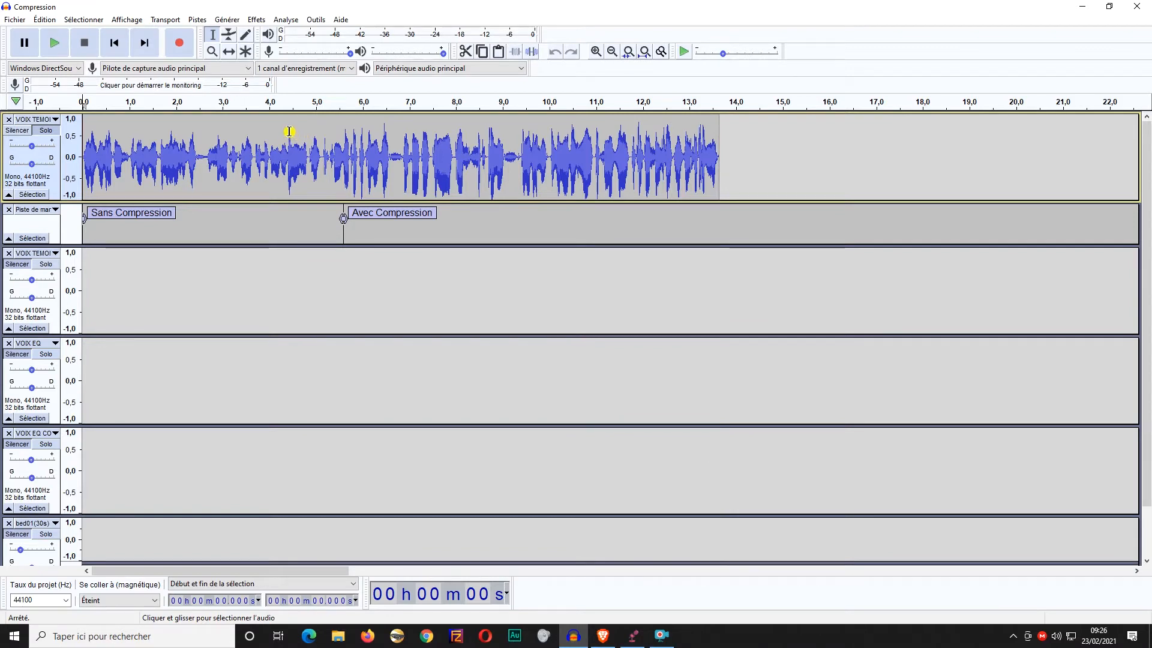
Play short excerpts of the uncompressed voice from about 4.4 s and 3.2 s to compare their playback levels.
left_click(288, 127)
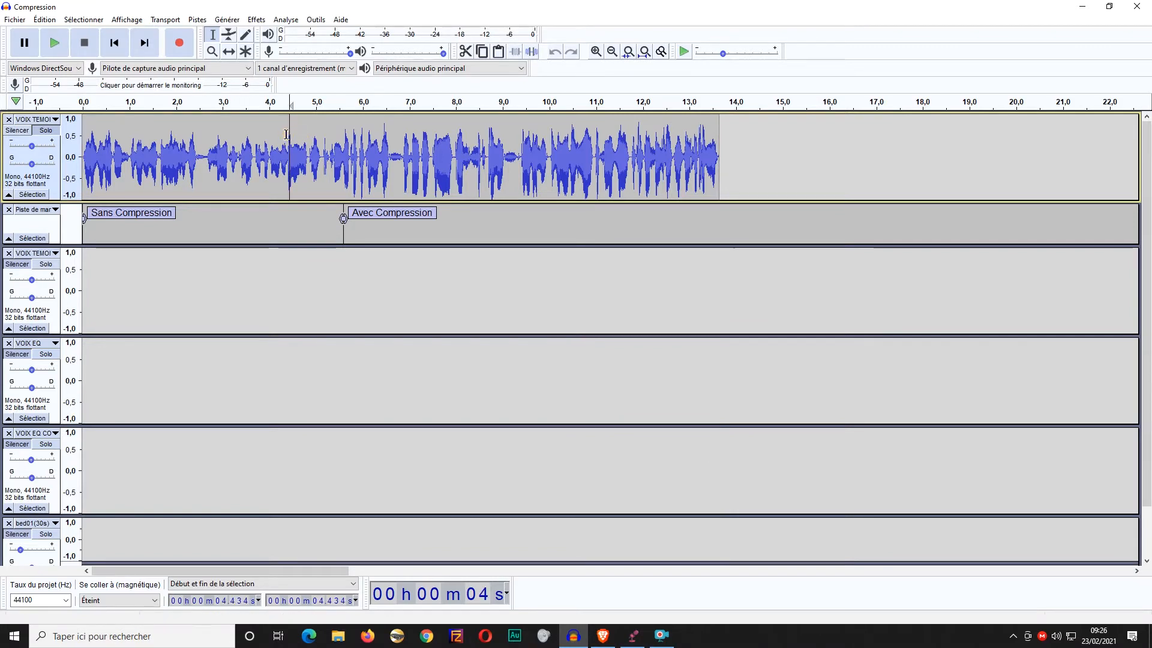
key("space")
key("space")
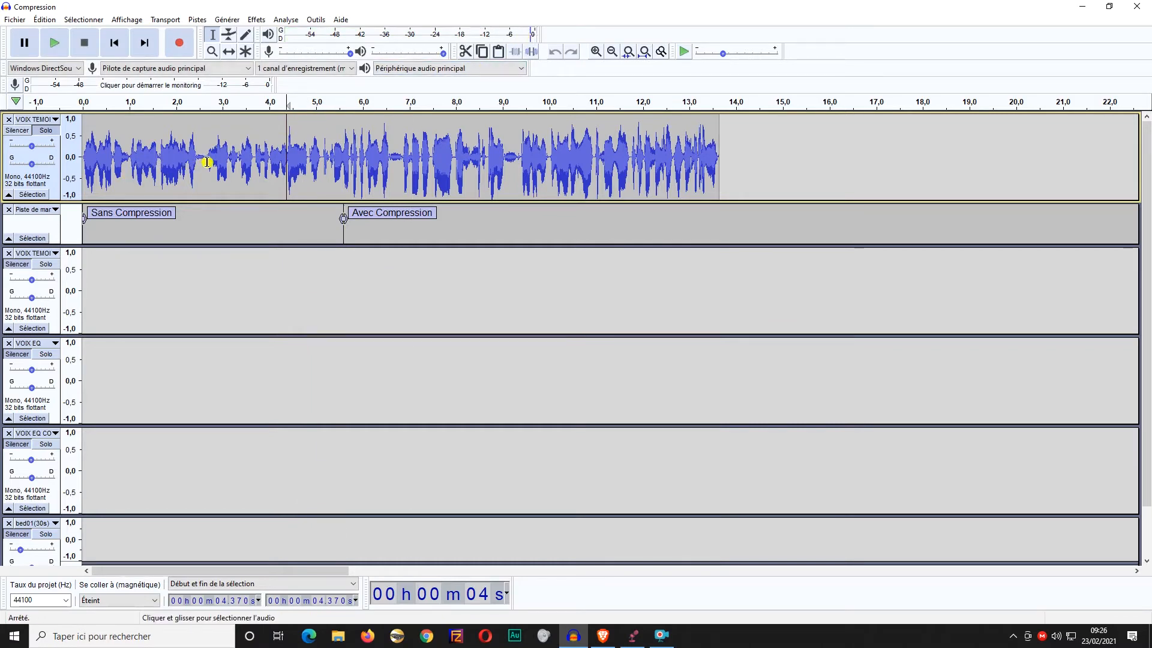
left_click(230, 159)
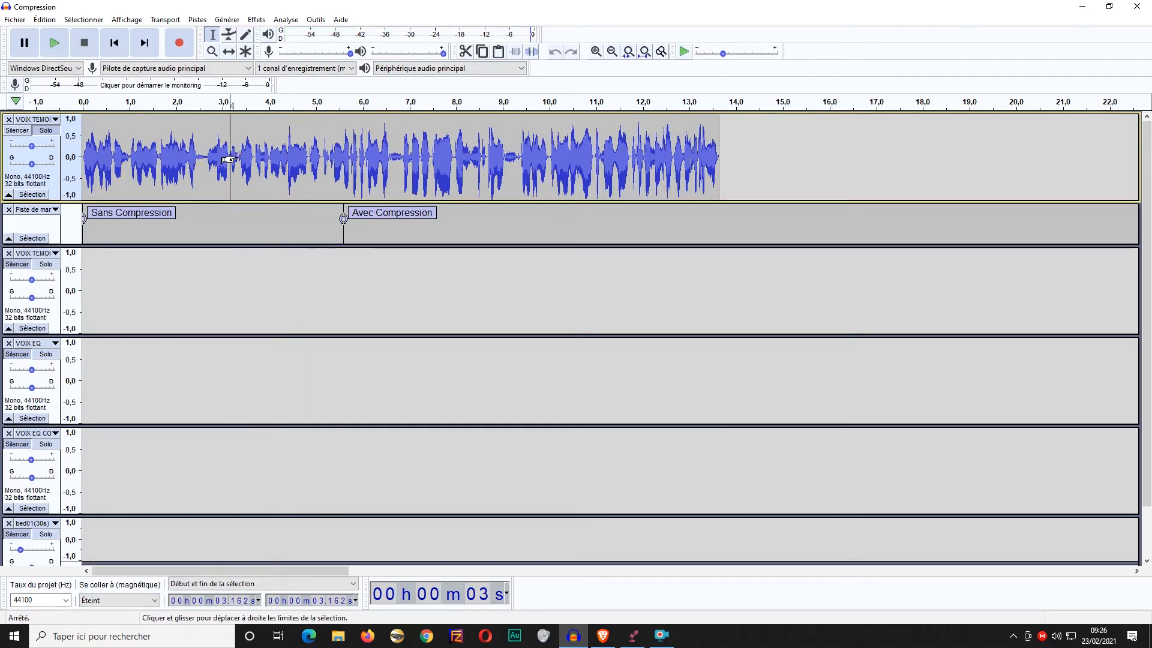
key("space")
key("space")
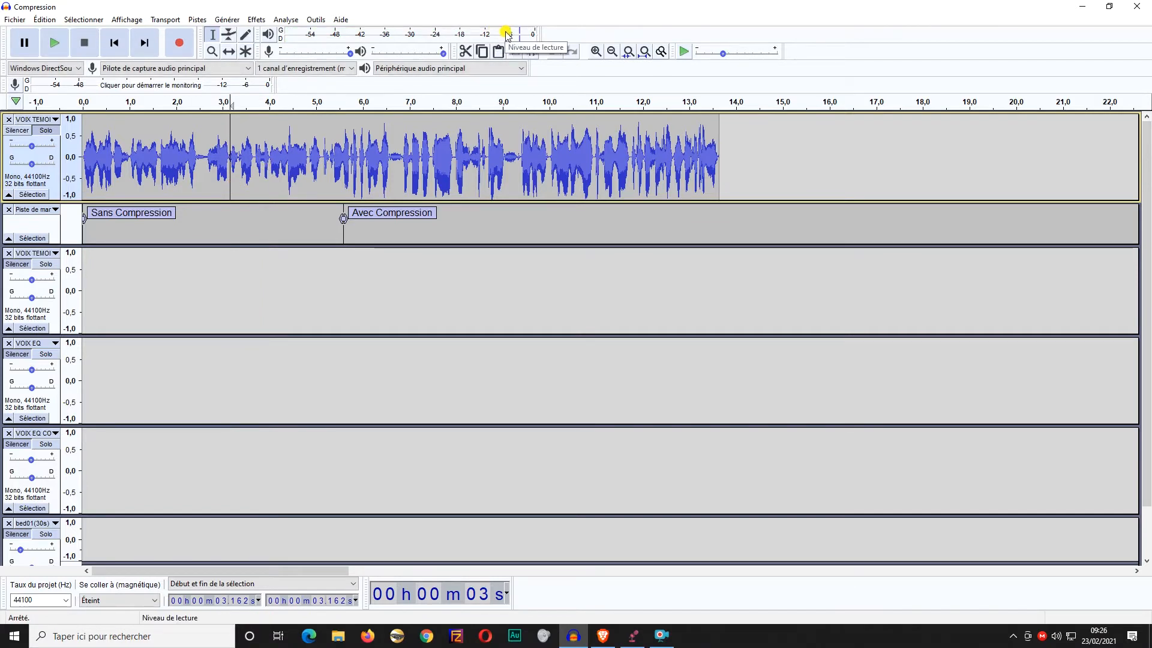
left_click(288, 128)
key("space")
key("space")
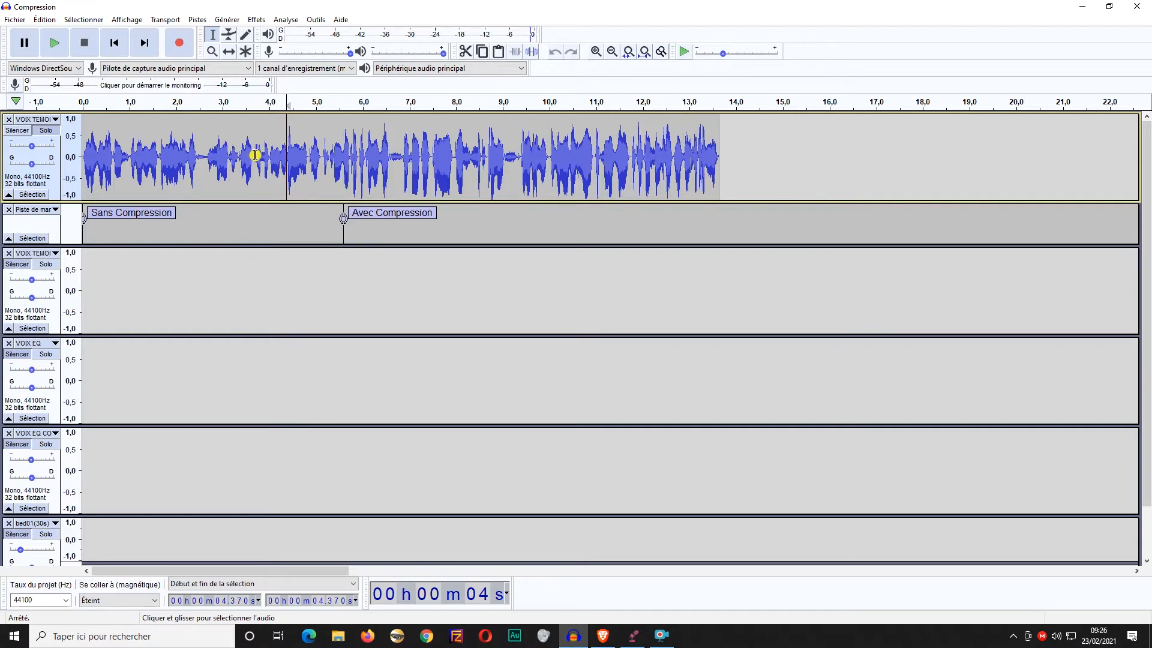
Highlight the short passages near 3.7 s and 7.1 s in the top voice track and play the track from its start.
left_click_drag(257, 155, 263, 155)
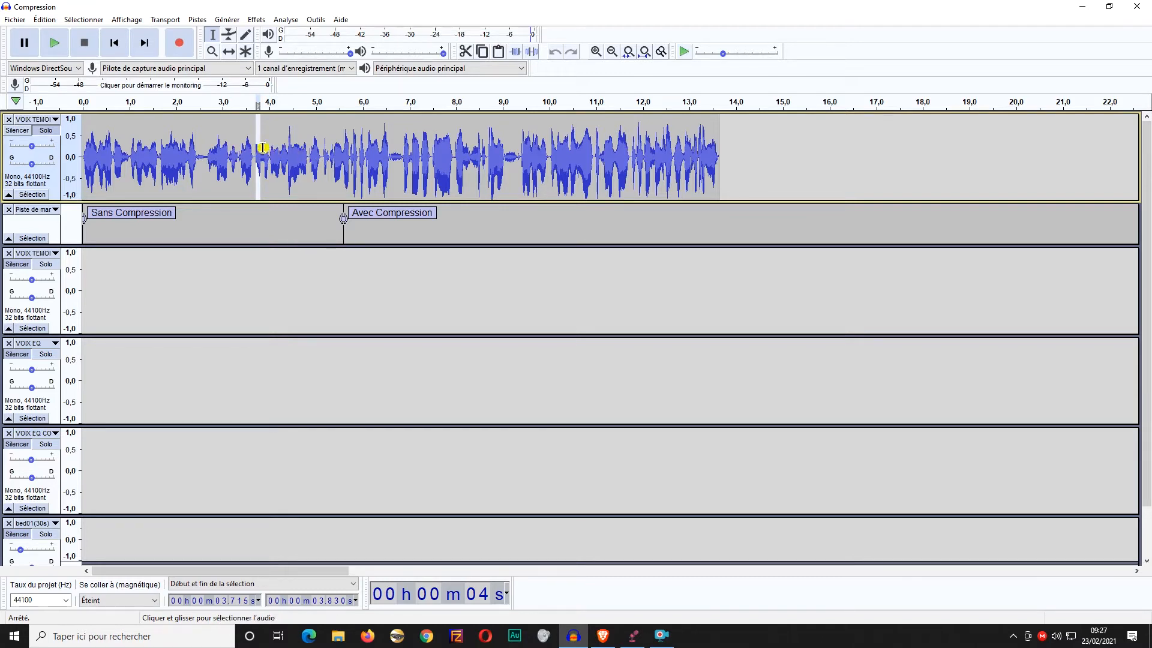
left_click_drag(261, 152, 260, 153)
left_click_drag(345, 166, 419, 169)
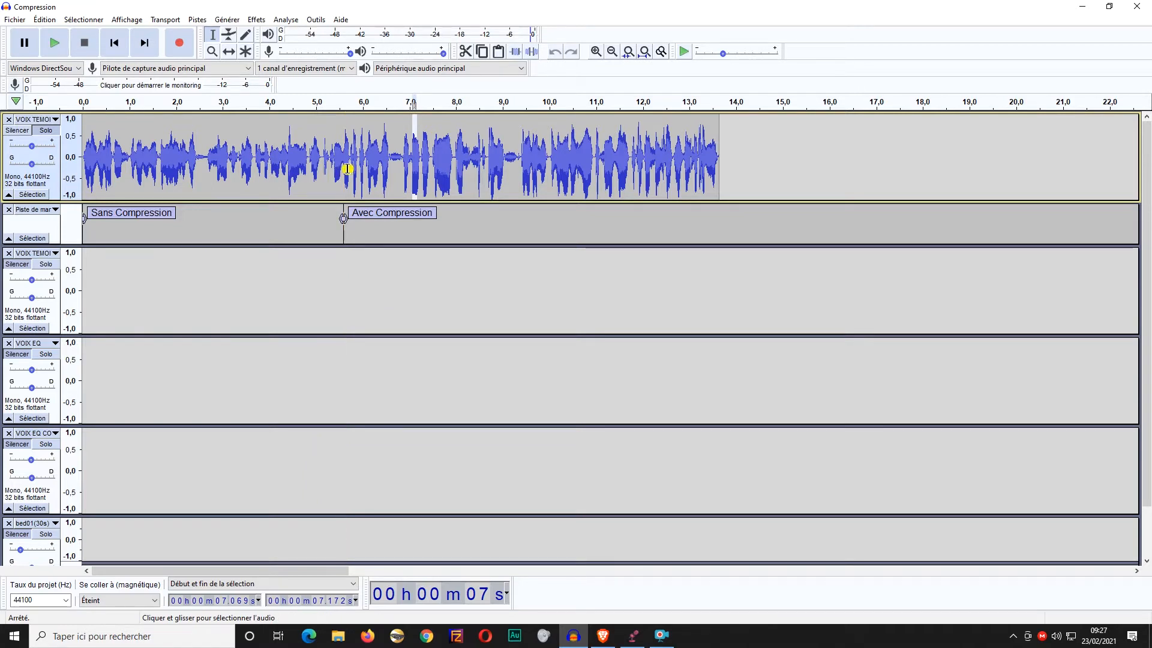
left_click(84, 170)
key("space")
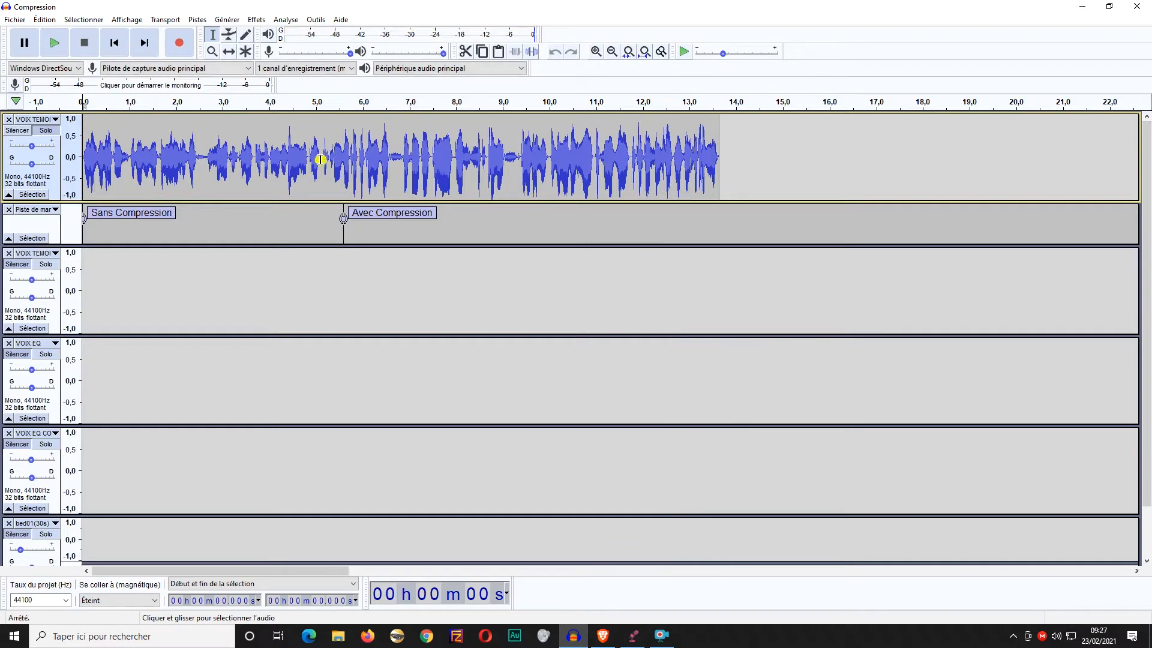
Copy about the first 2.6 s of the uncompressed voice and paste it at about 14.9 s in the same track.
left_click_drag(344, 164, 83, 167)
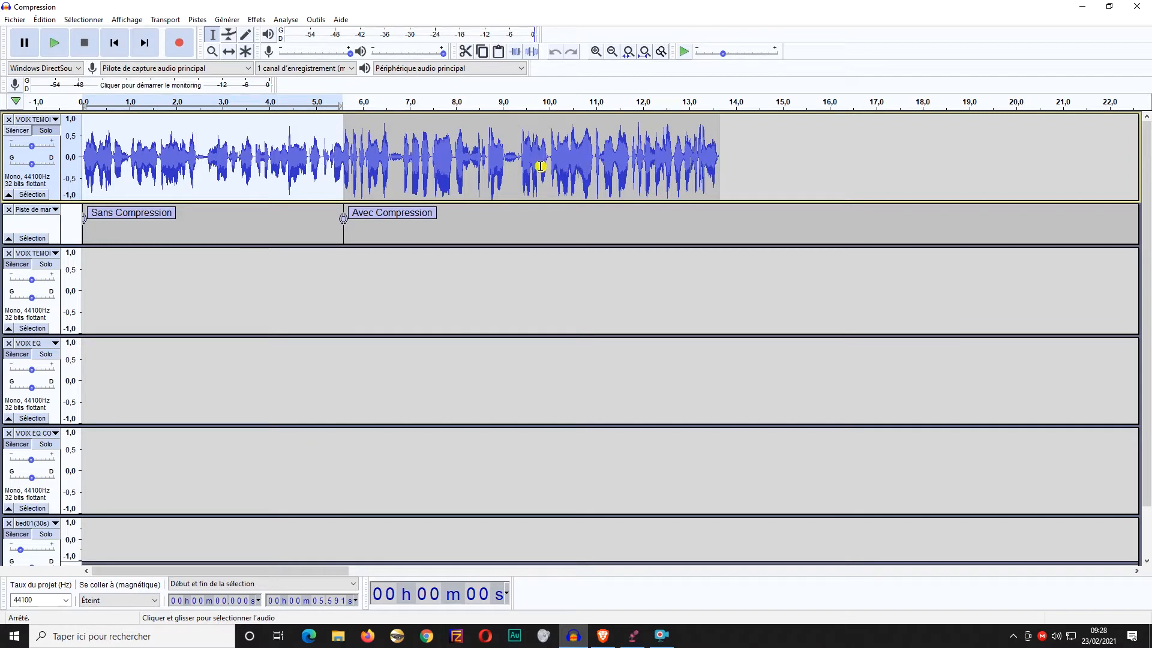
left_click(204, 161)
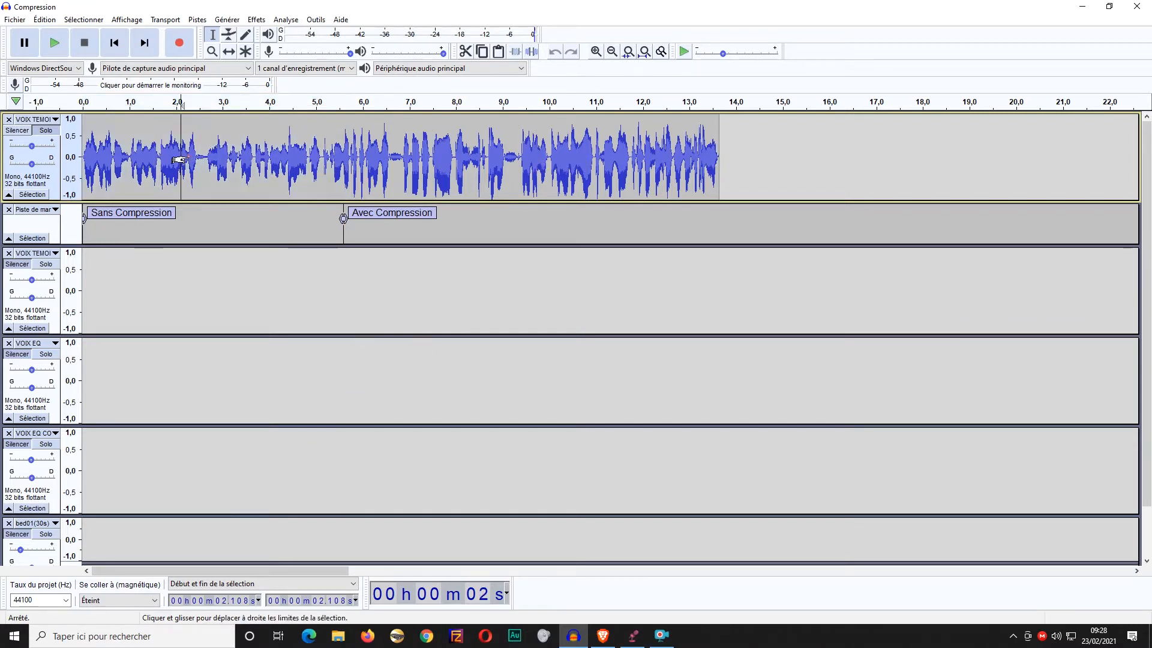
left_click_drag(205, 161, 38, 161)
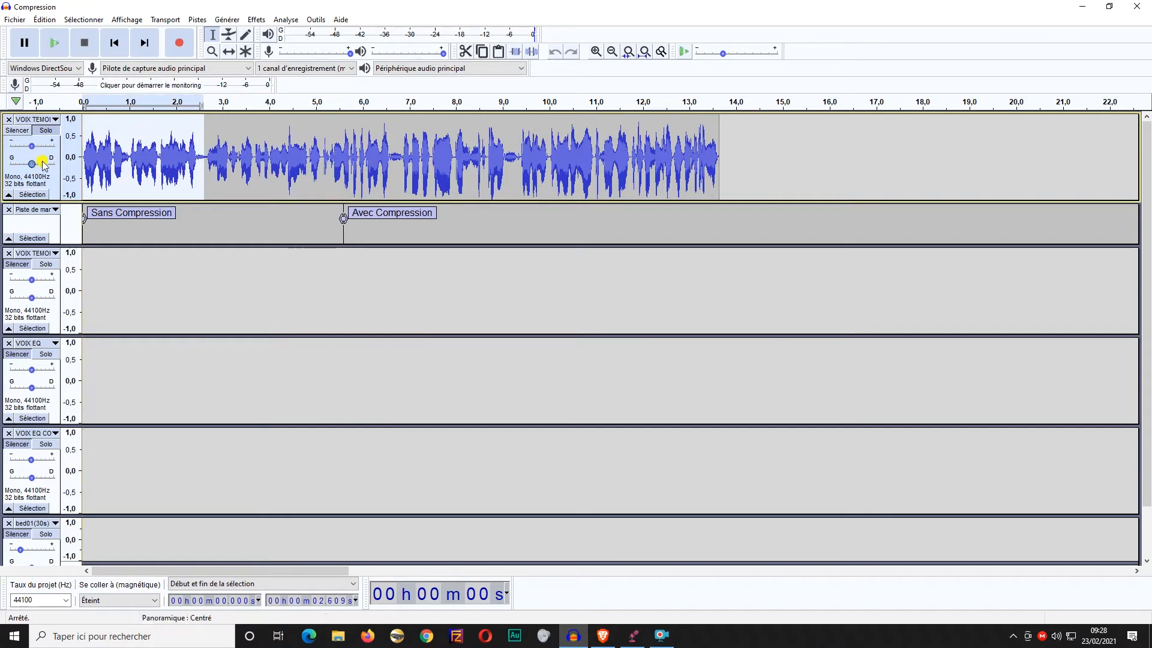
left_click(776, 146)
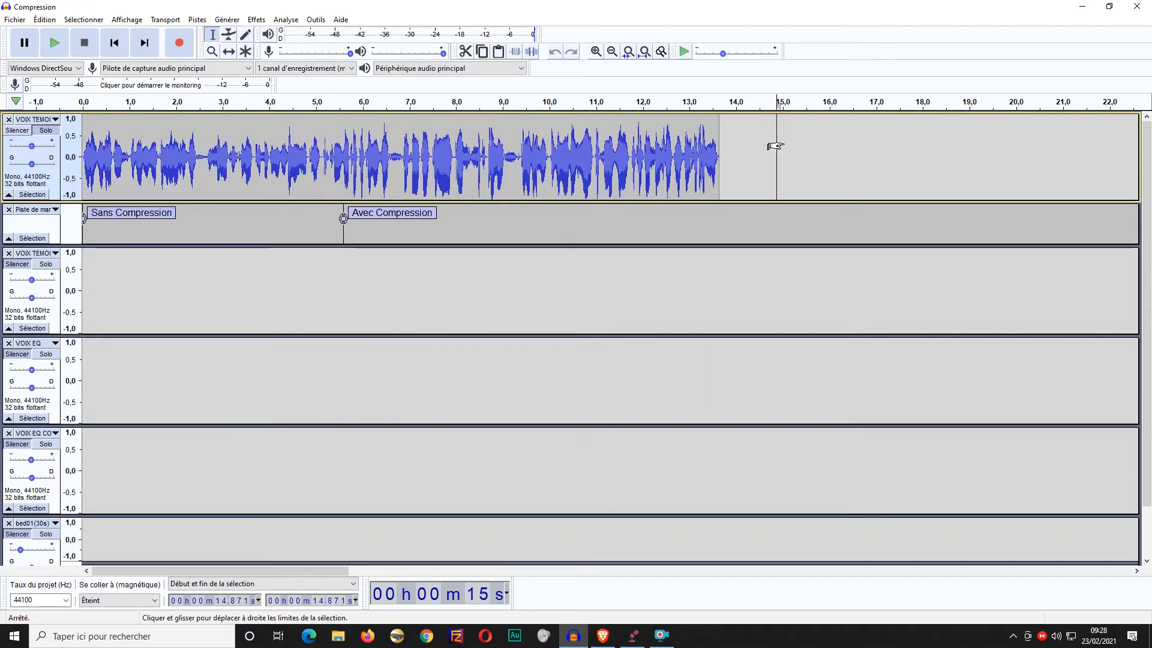
key("ctrl+v")
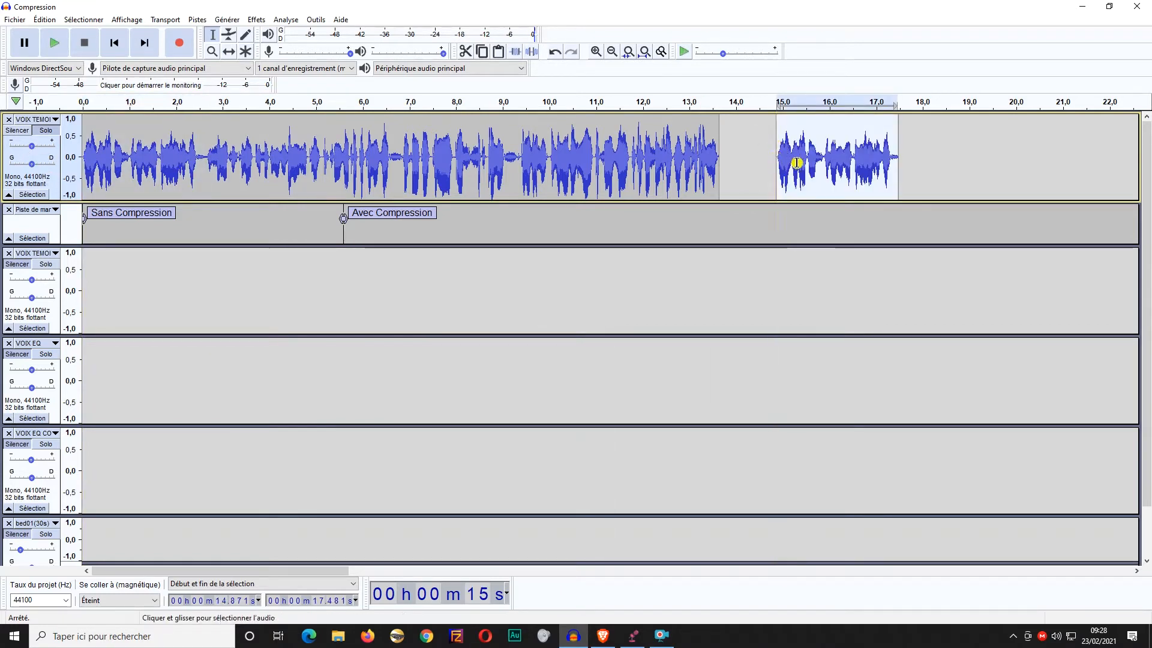
Select the pasted voice clip and play it.
left_click(956, 154)
double_click(842, 154)
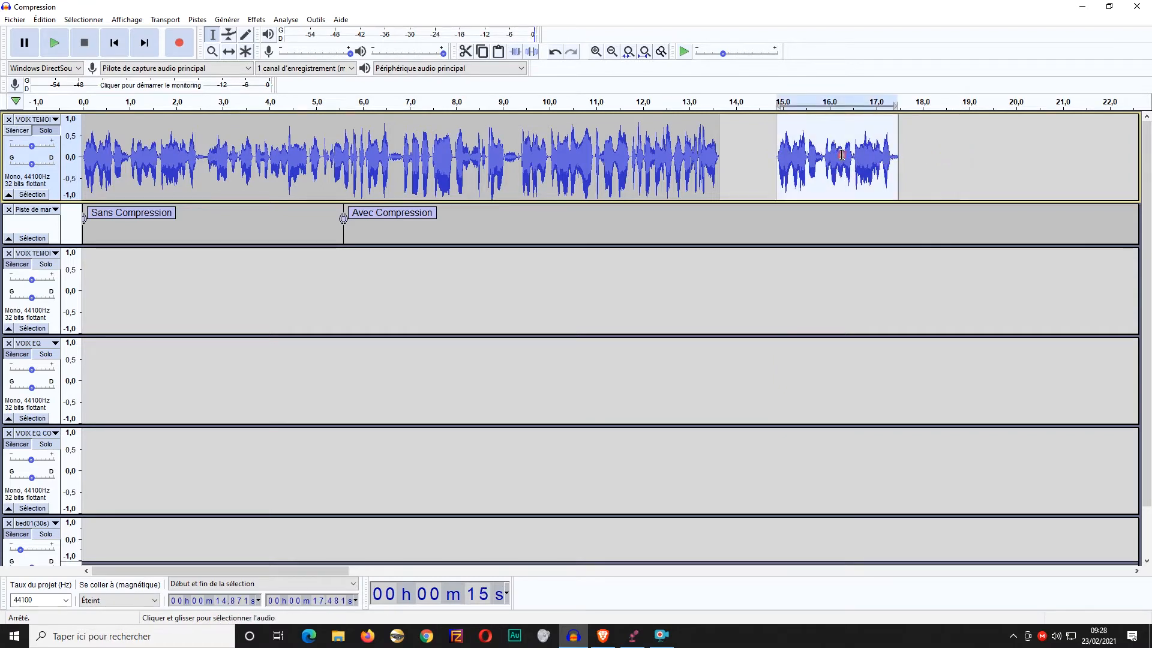
key("space")
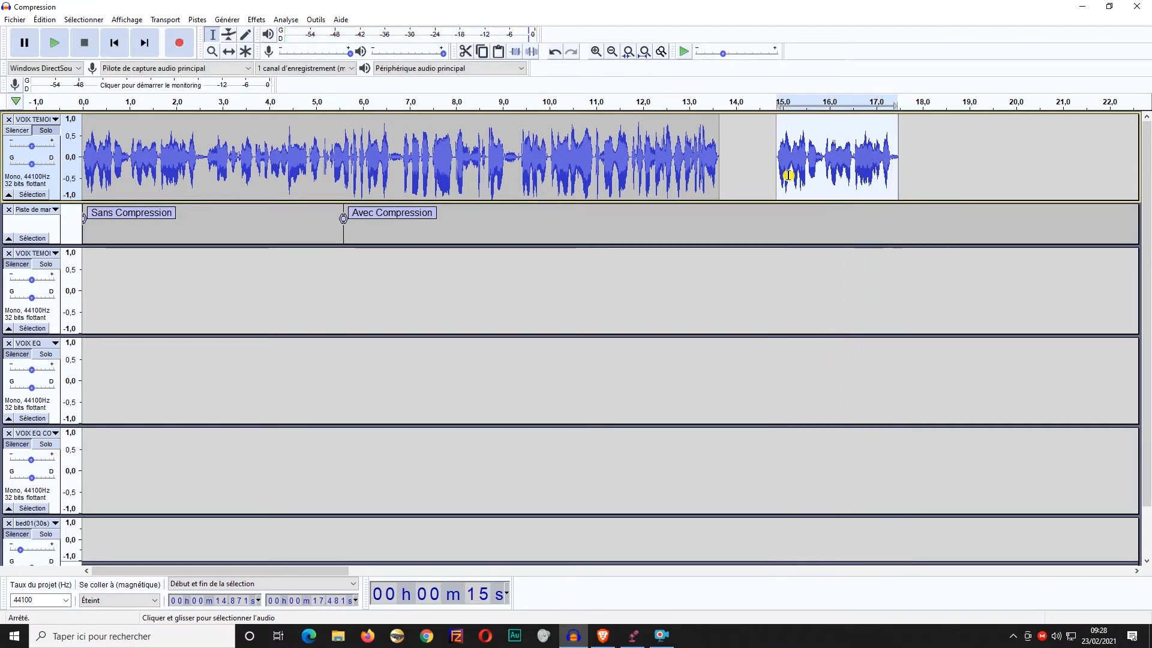
Open the Compressor effect for the pasted clip and try thresholds of -12 dB and -18 dB, returning to -12 dB.
left_click(317, 19)
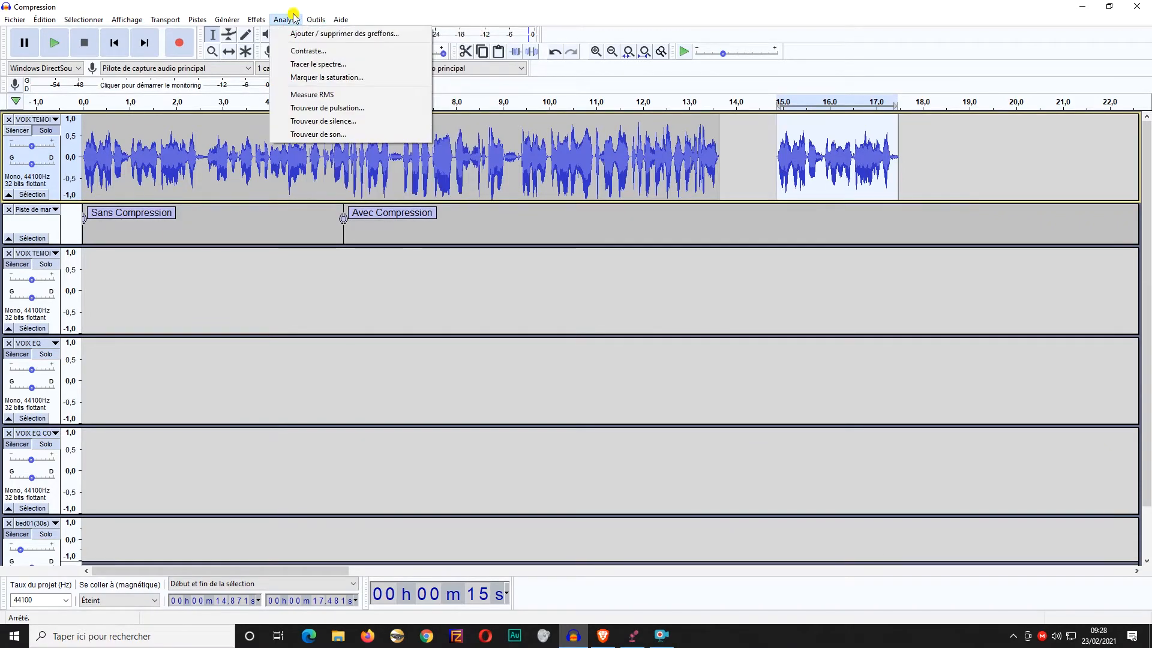
mouse_move(249, 21)
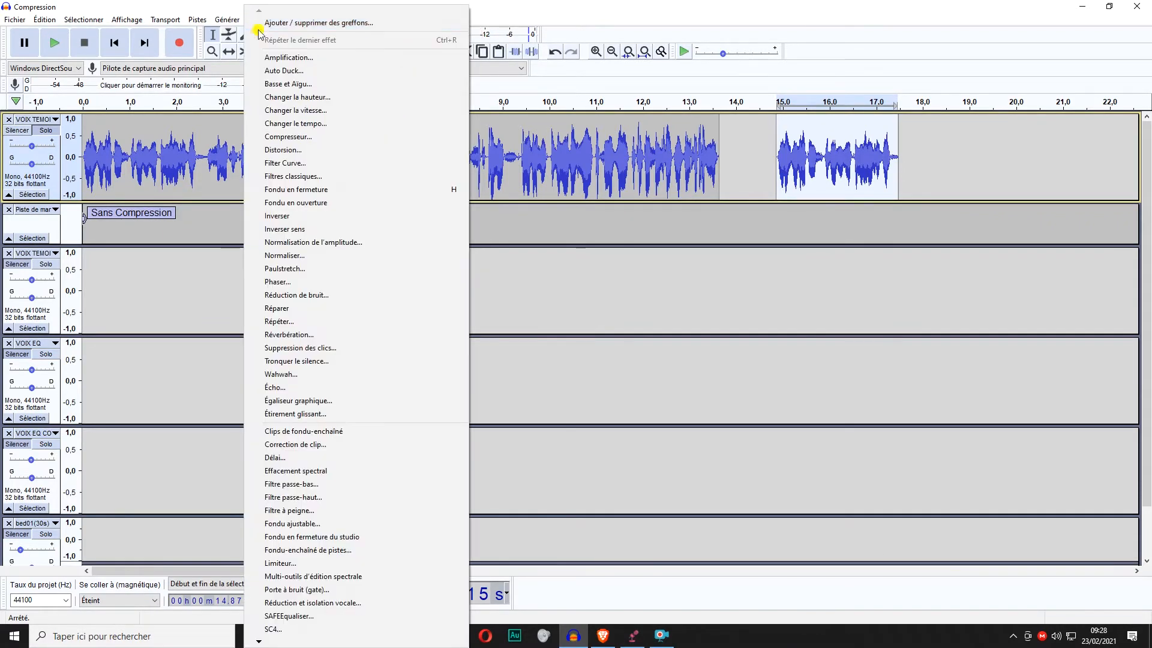
left_click(310, 136)
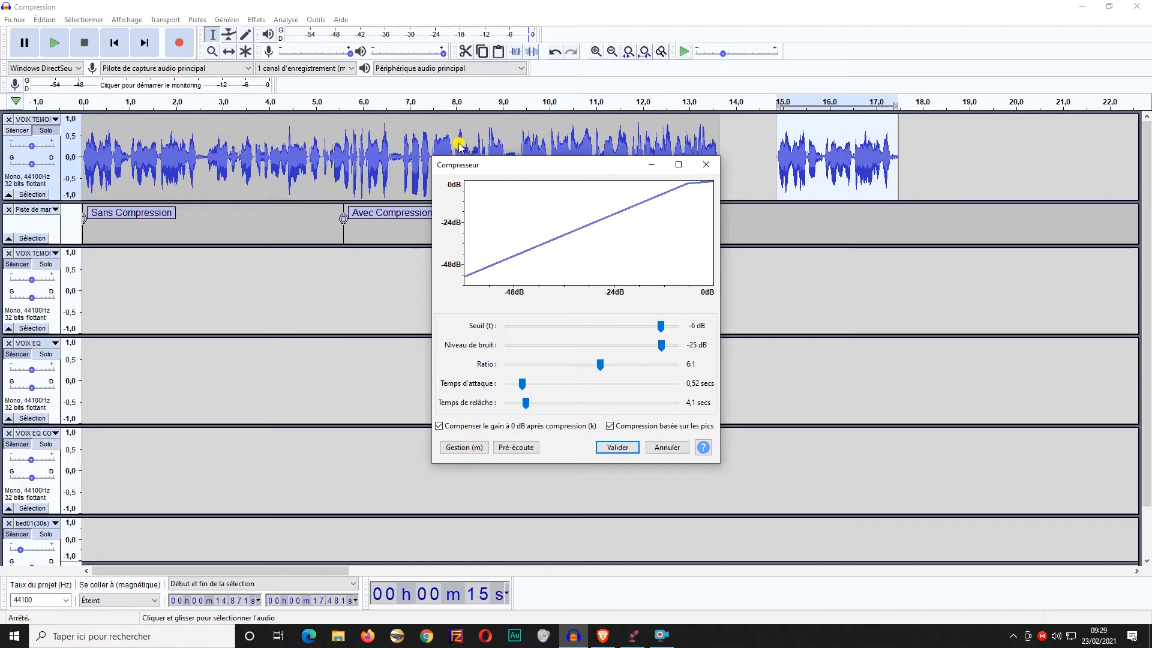
left_click_drag(660, 327, 645, 325)
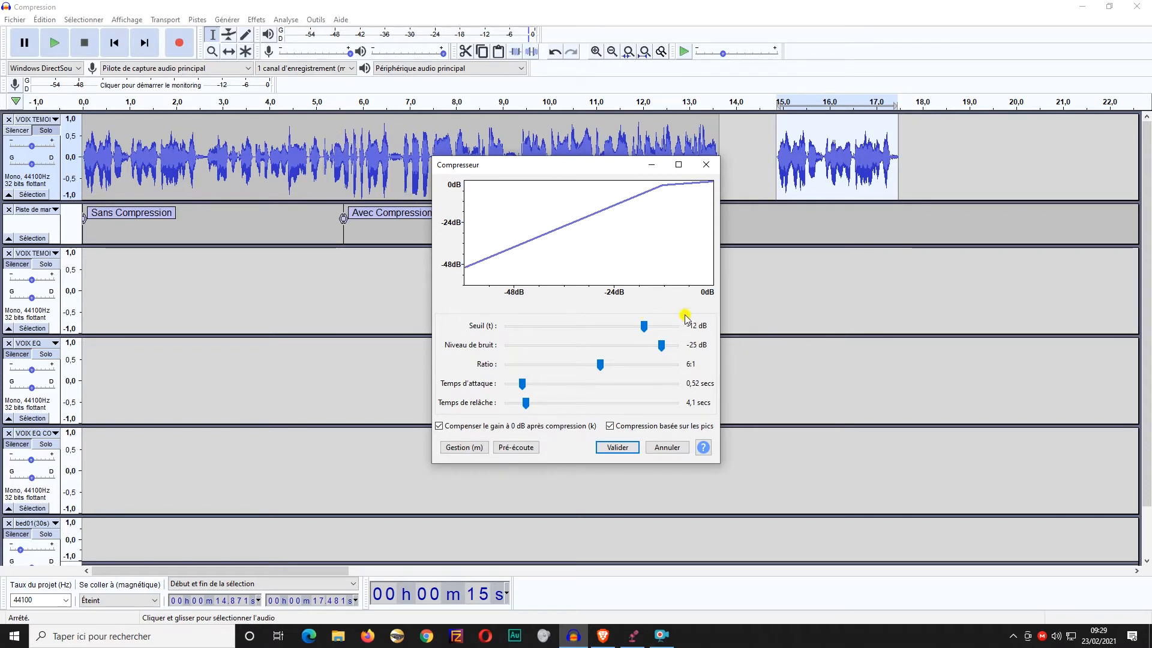
left_click_drag(647, 327, 629, 327)
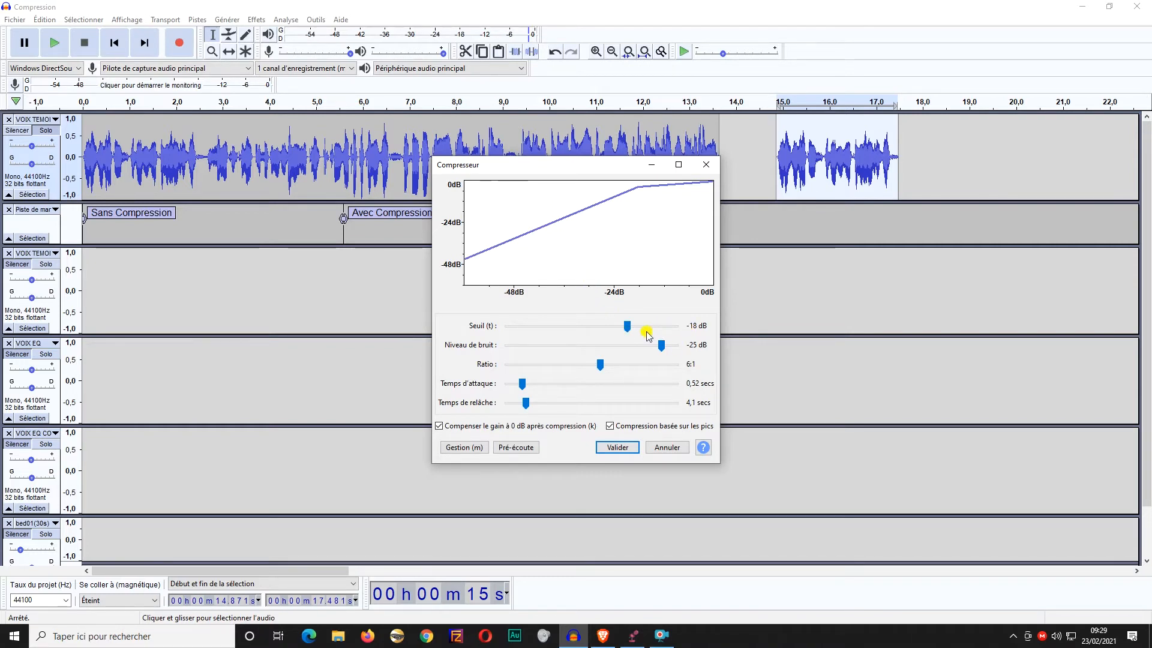
left_click_drag(637, 329, 646, 329)
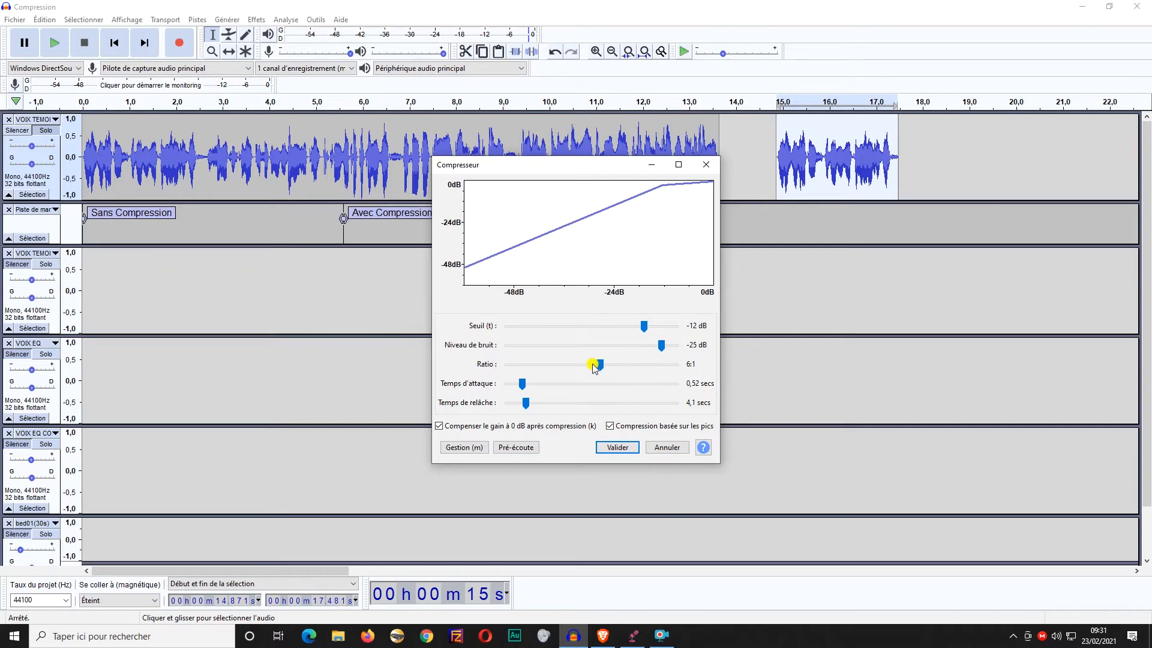
Raise the compressor threshold above -12 dB with a 6:1 ratio, gain compensation and peak-based compression enabled, apply it, and highlight the passage near 17 s.
mouse_move(598, 368)
left_mouse_down()
mouse_move(676, 362)
mouse_move(598, 360)
left_mouse_up()
left_click(610, 426)
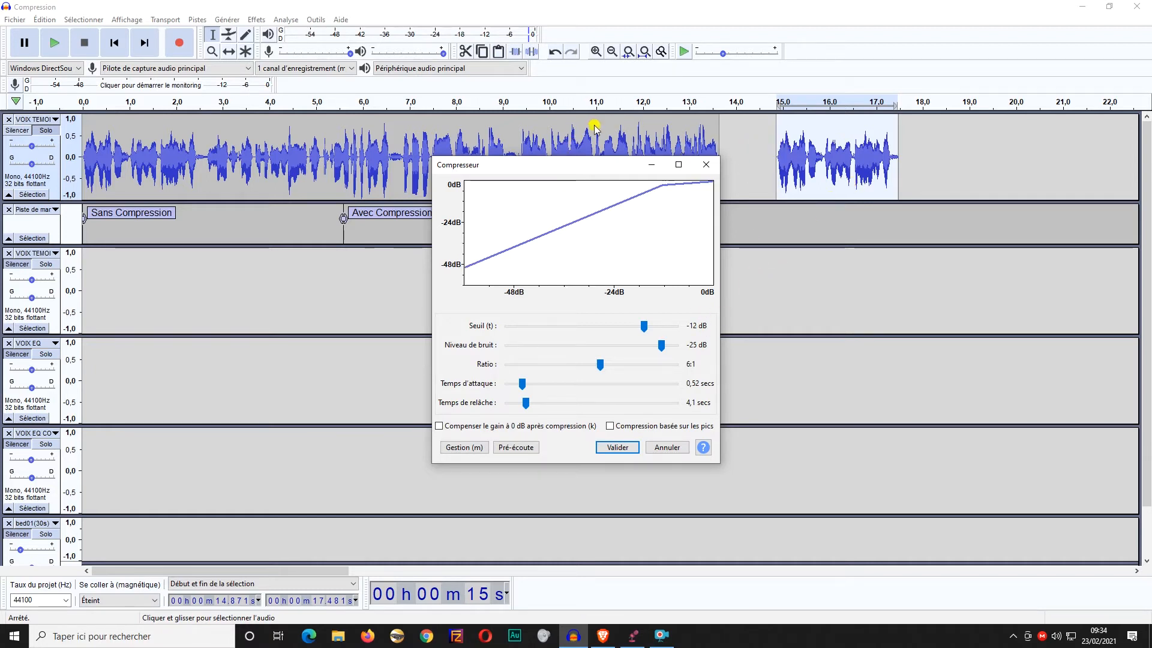
left_click(440, 426)
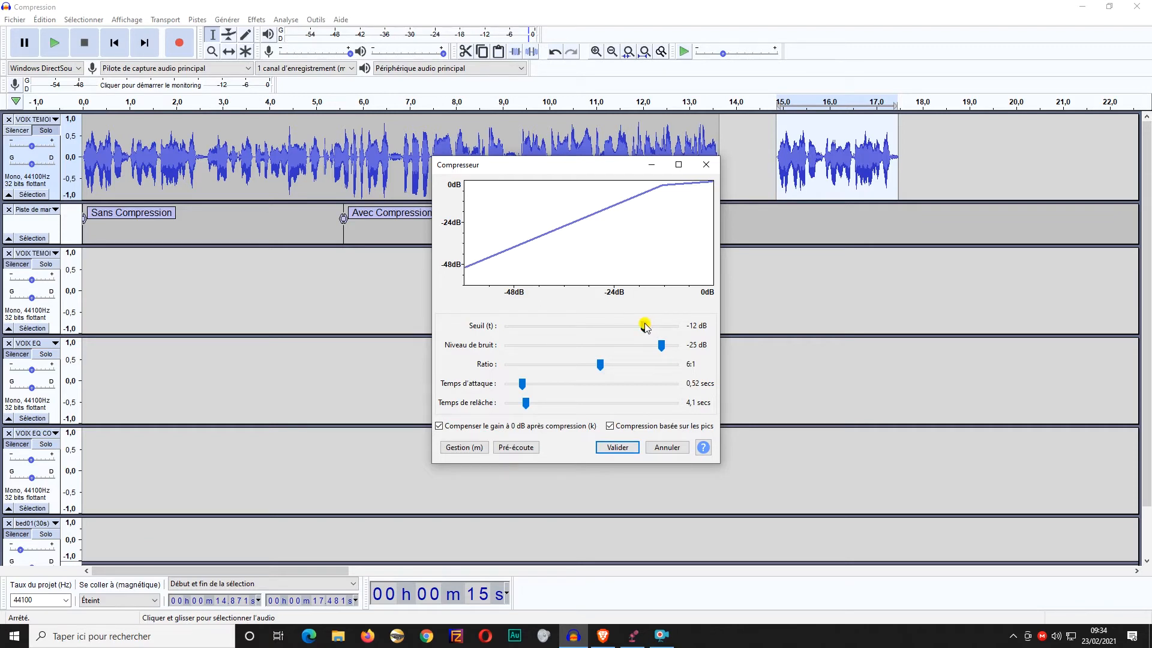
left_click_drag(647, 327, 664, 329)
left_click(626, 448)
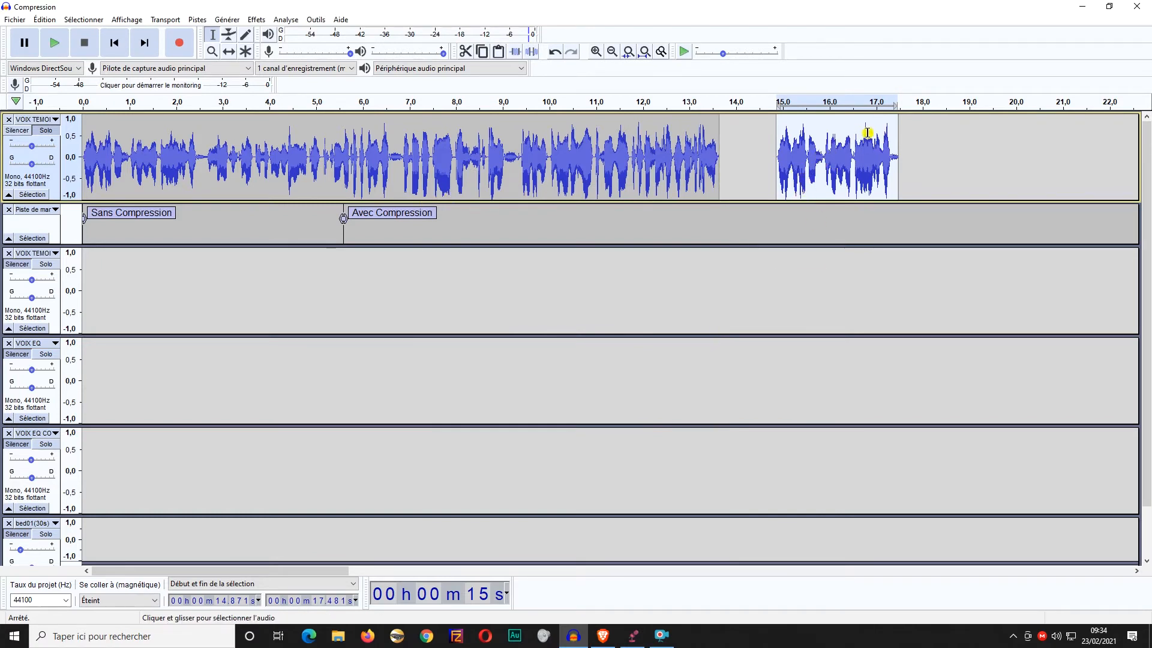
left_click_drag(889, 127, 883, 138)
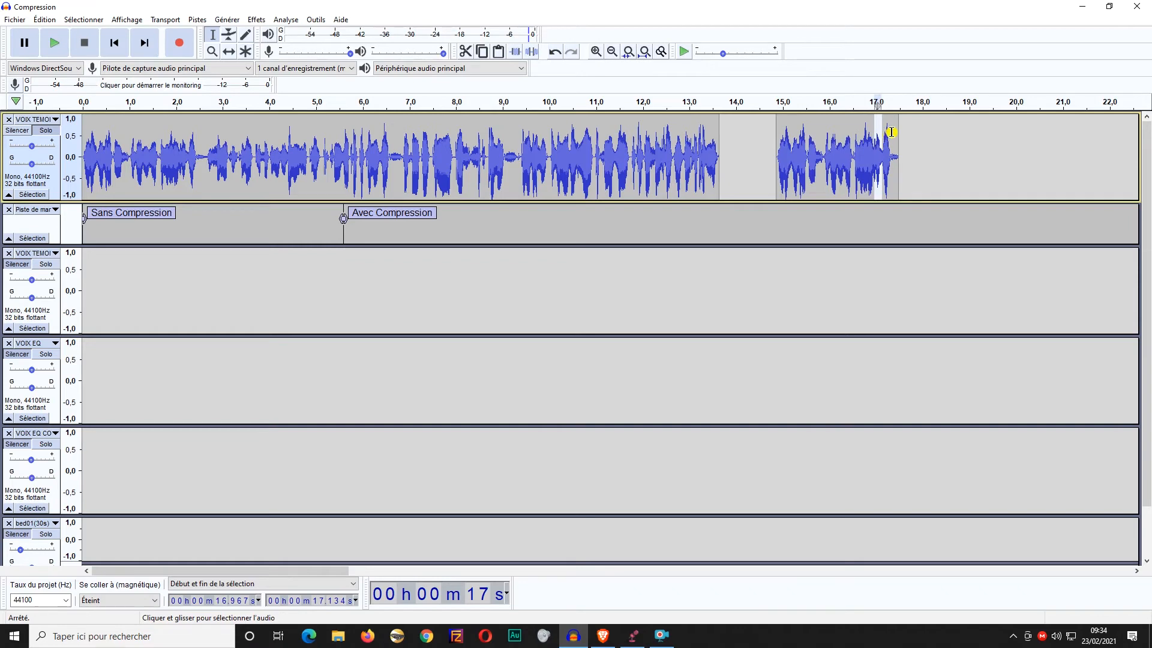
Paste another copy of the excerpt at about 18.9 s, compress it with a much lower threshold, and highlight the end of the result.
left_click(963, 138)
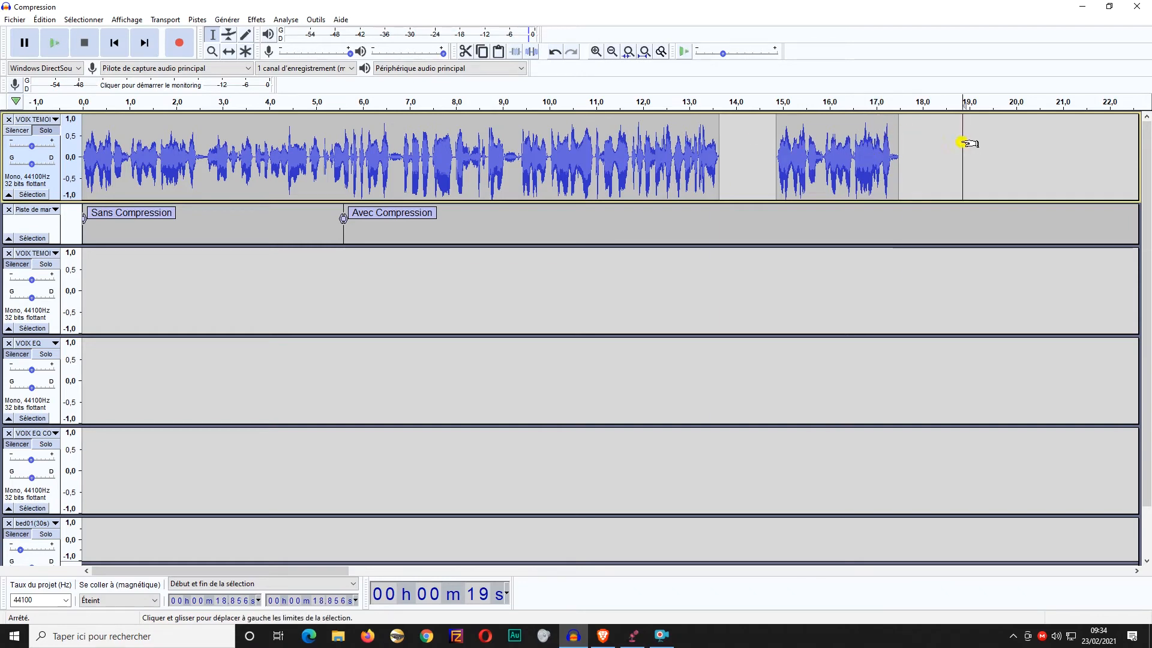
key("ctrl+v")
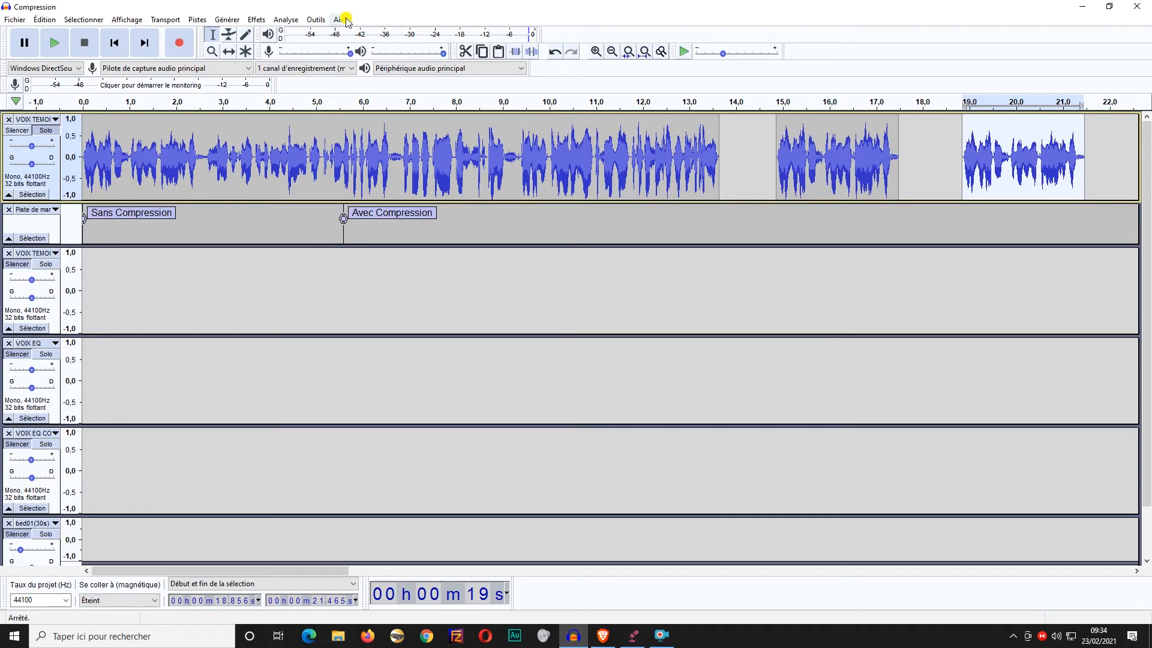
left_click(286, 19)
mouse_move(256, 20)
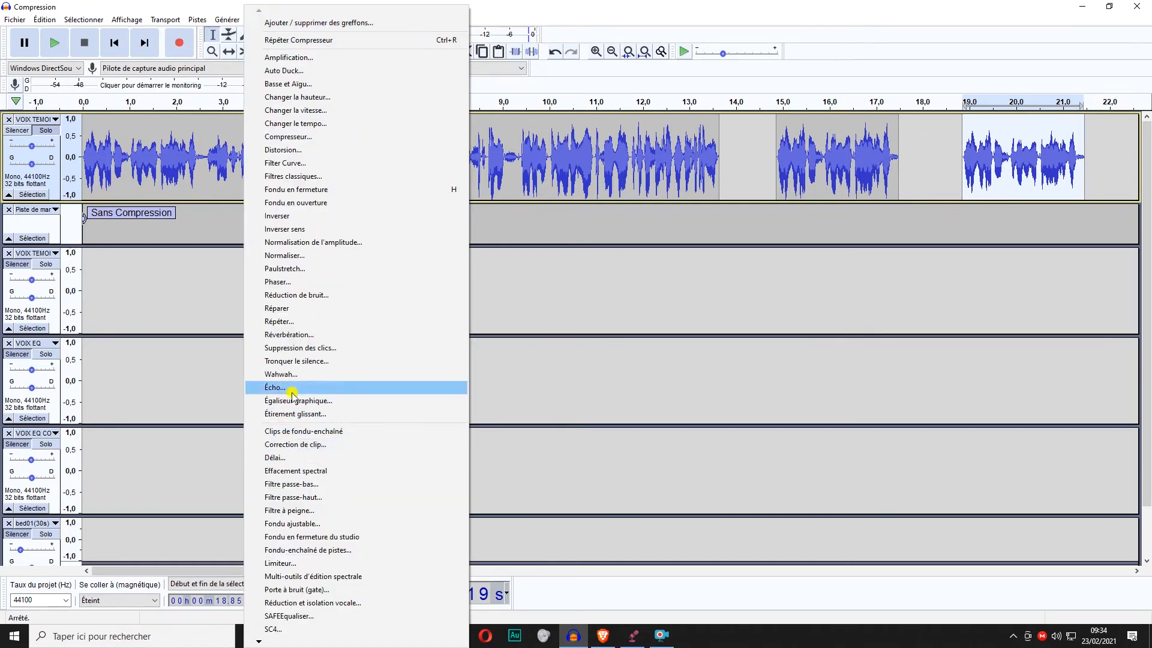
left_click(322, 136)
left_click_drag(661, 327, 625, 329)
left_click(617, 448)
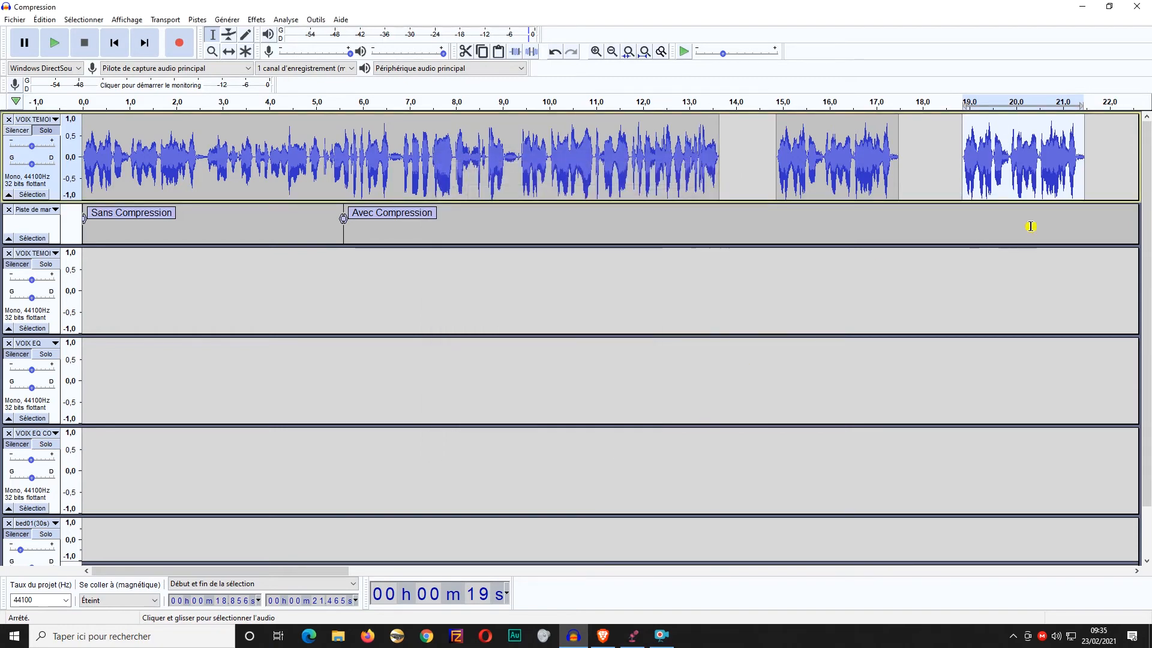
left_click(1064, 135)
left_click_drag(1076, 179, 1086, 178)
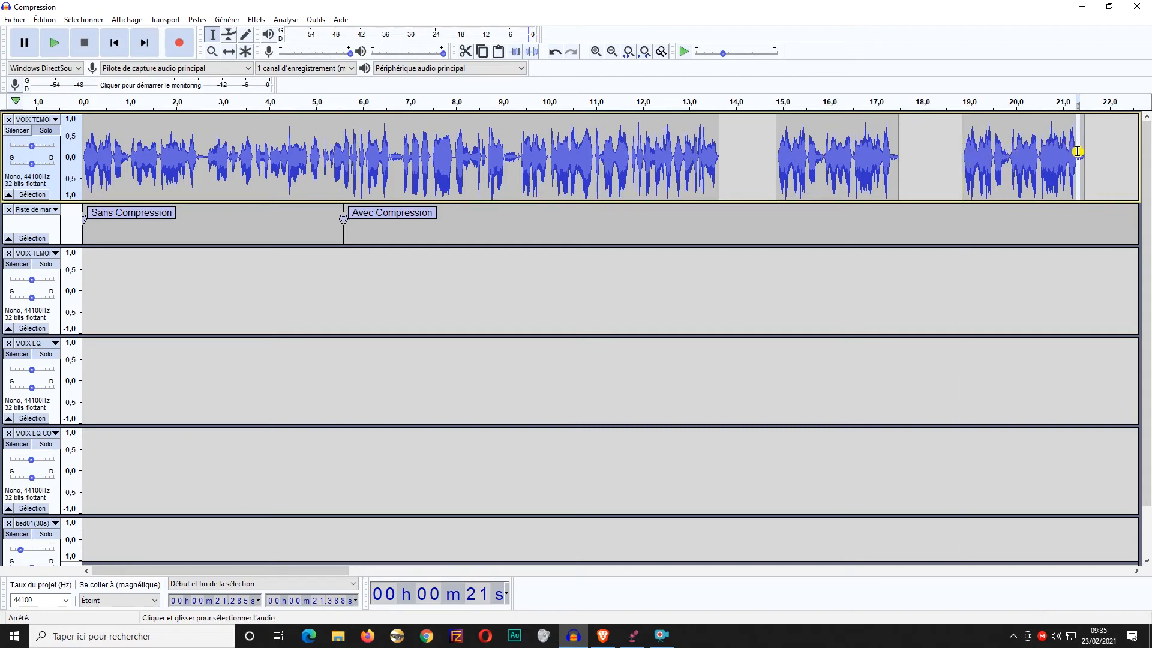
Turn off solo on the top voice track and fit the clips of all tracks in the timeline view.
left_click(44, 134)
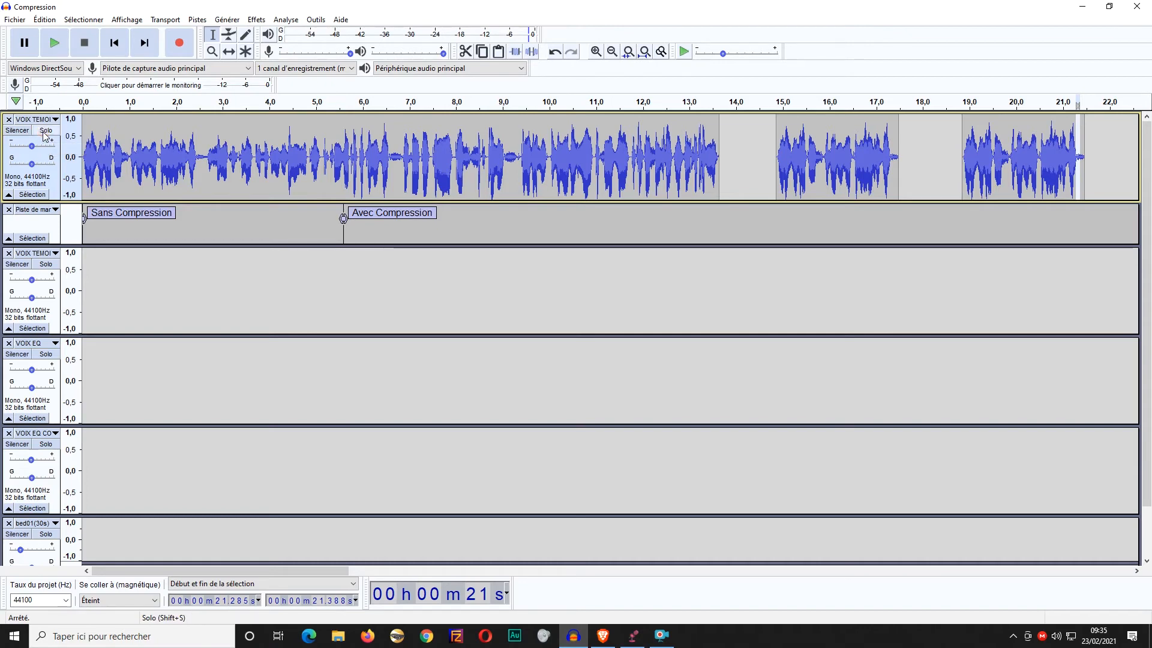
left_click_drag(232, 570, 509, 595)
left_click(212, 51)
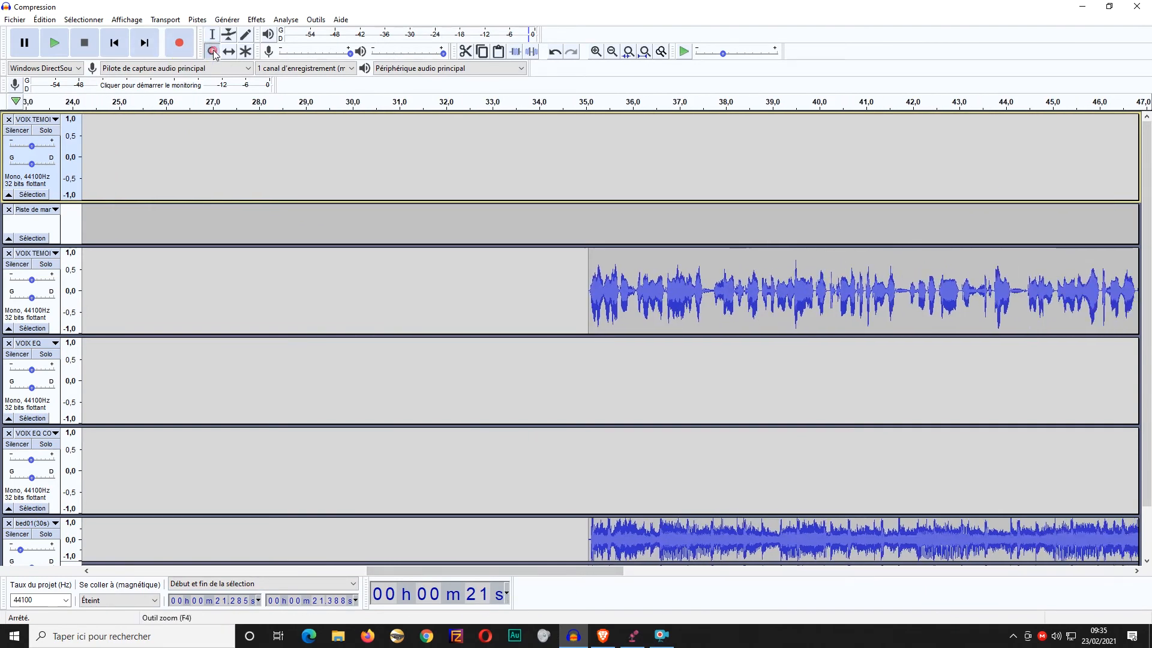
right_click(478, 317)
right_click(480, 318)
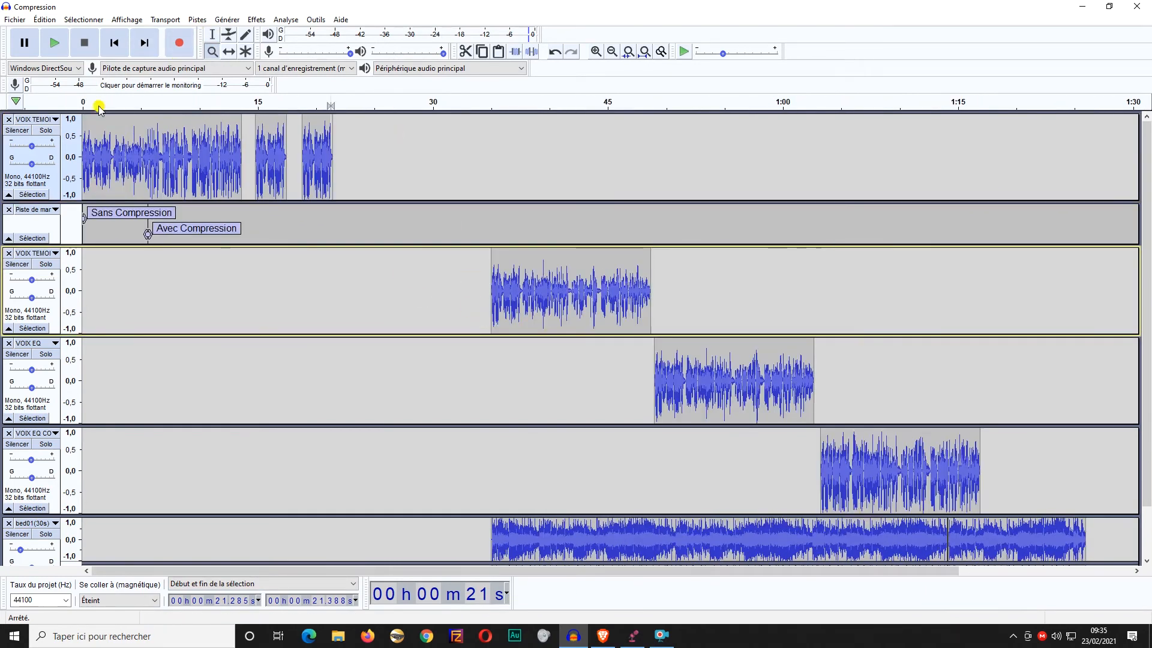
Select the lower VOIX TEMOI clip, then the span of the VOIX EQ CO clip from about 1:03 to 1:17.
left_click(214, 35)
left_click_drag(488, 296, 652, 299)
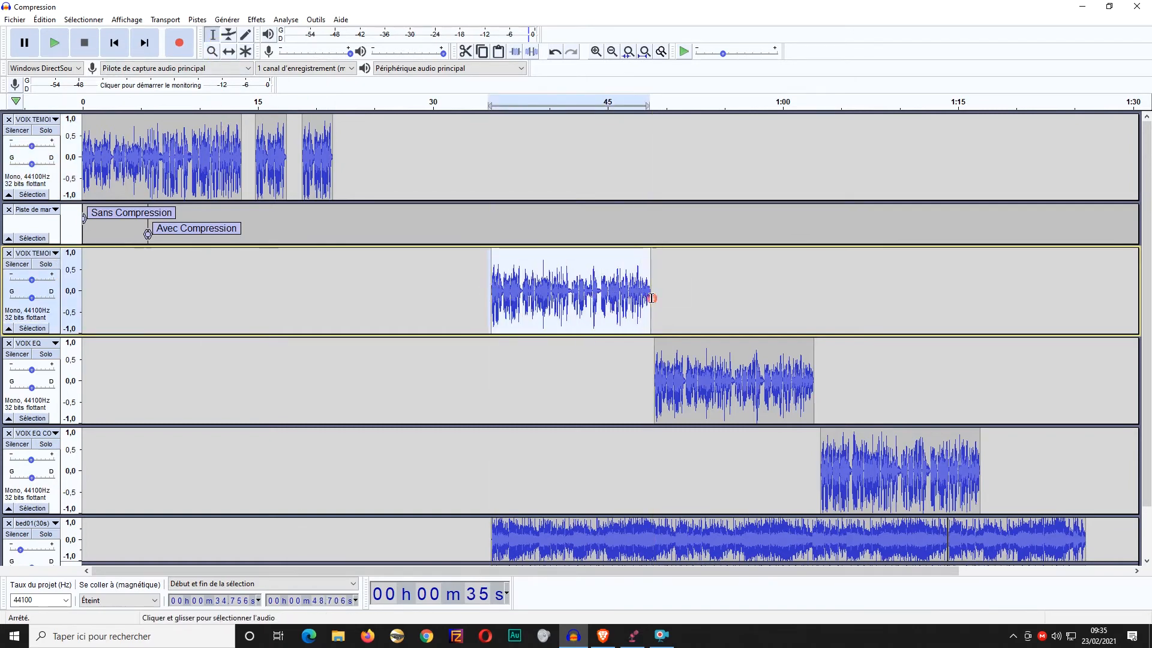
left_click(653, 319)
left_click_drag(654, 321, 982, 449)
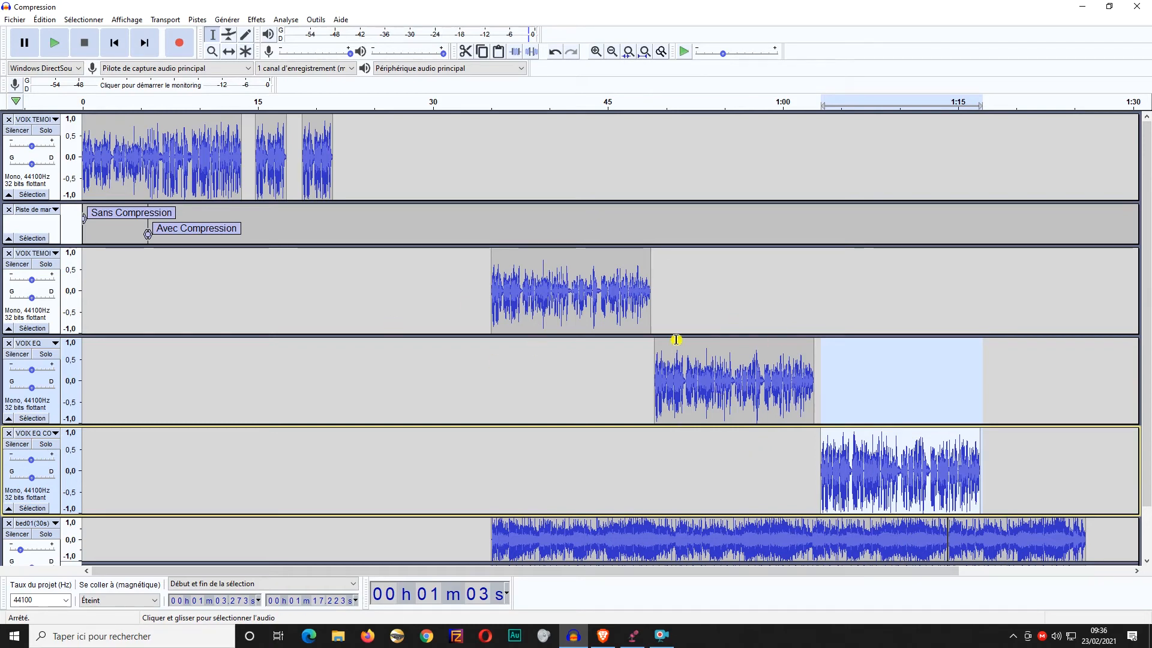
Play the mix from about 34.8 s, through the VOIX TEMOIN, VOIX EQ and VOIX EQ COMP clips over the music, then stop playback.
left_click(488, 322)
key("space")
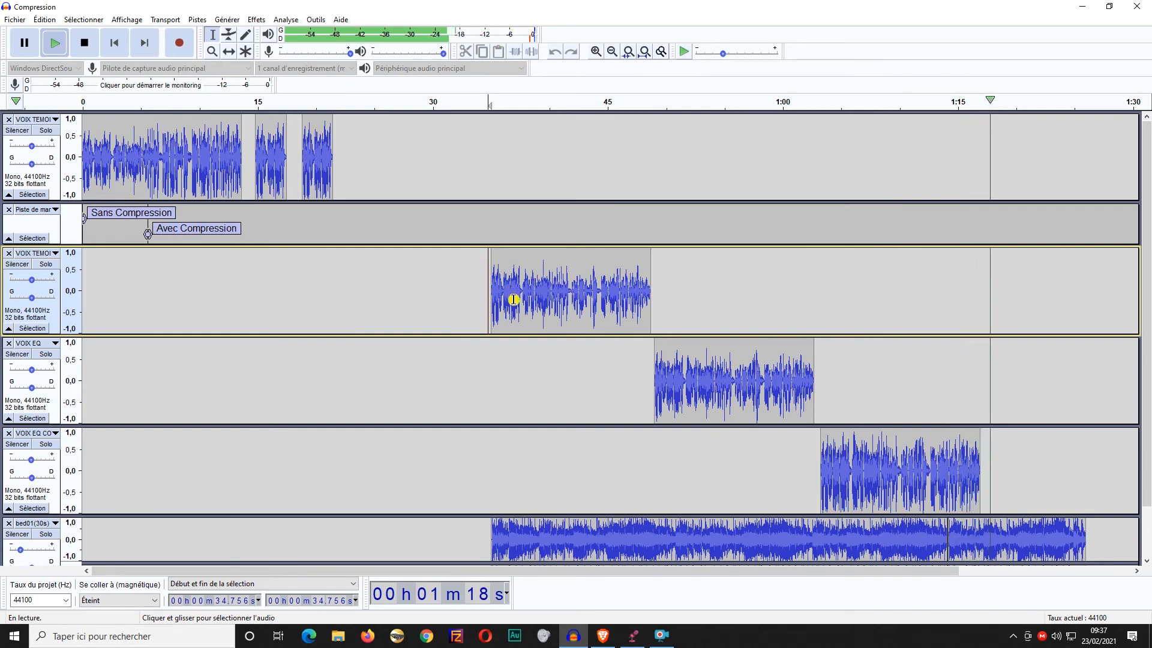
key("space")
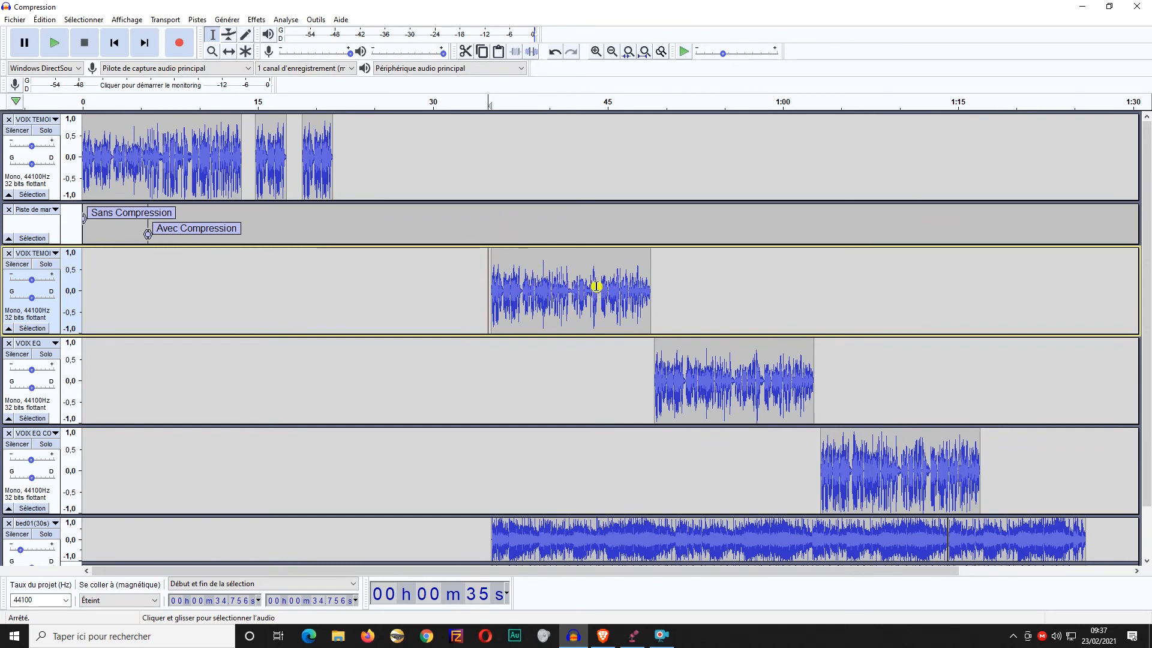
Highlight the lower VOIX TEMOIN passage from about 44.4 to 45.1 s, then briefly play from about 39.4 s and stop.
left_click_drag(601, 317, 610, 283)
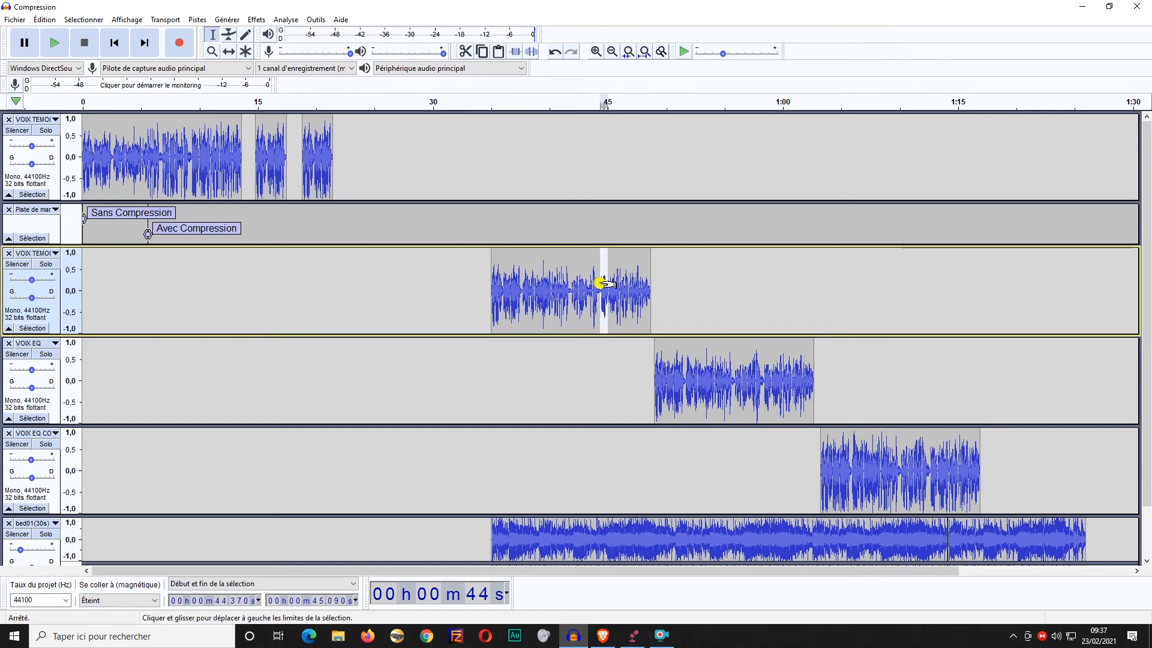
left_click(541, 273)
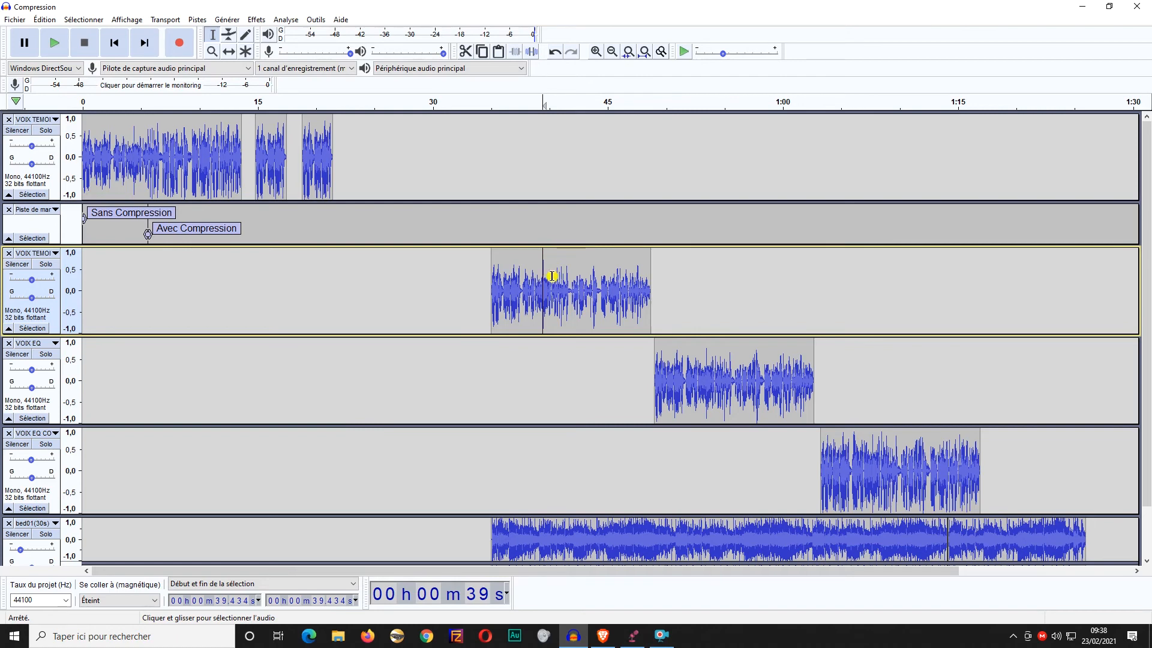
key("space")
key("space")
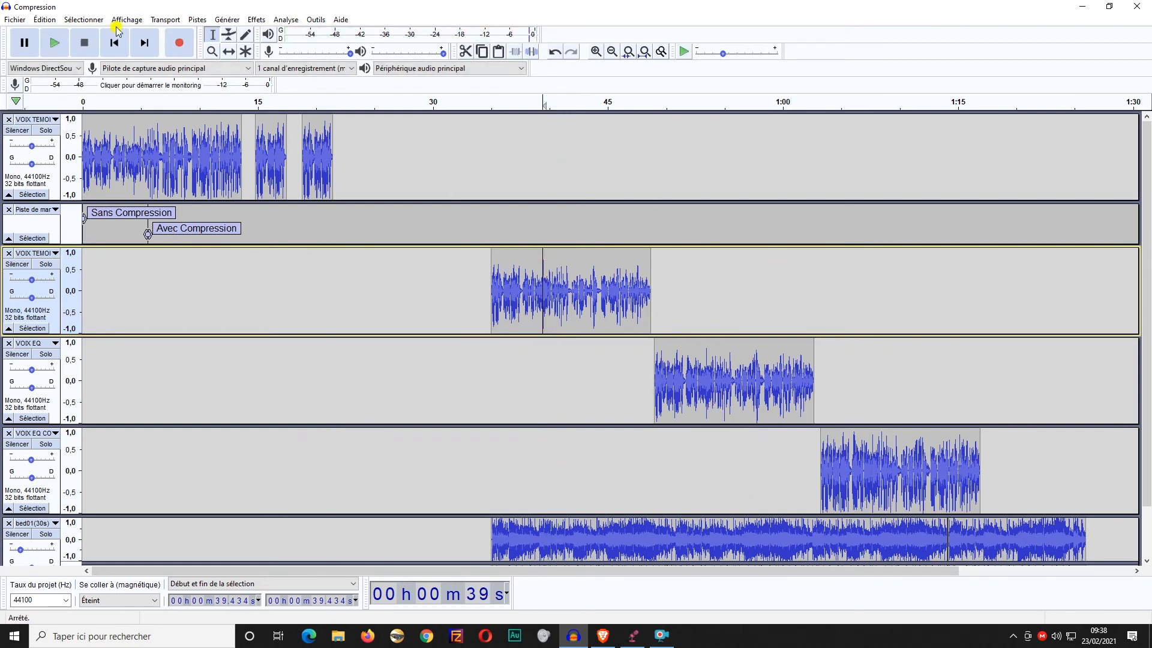
Show the mixer board and place its window clear of the lower VOIX TEMOIN clip.
left_click(72, 21)
mouse_move(117, 20)
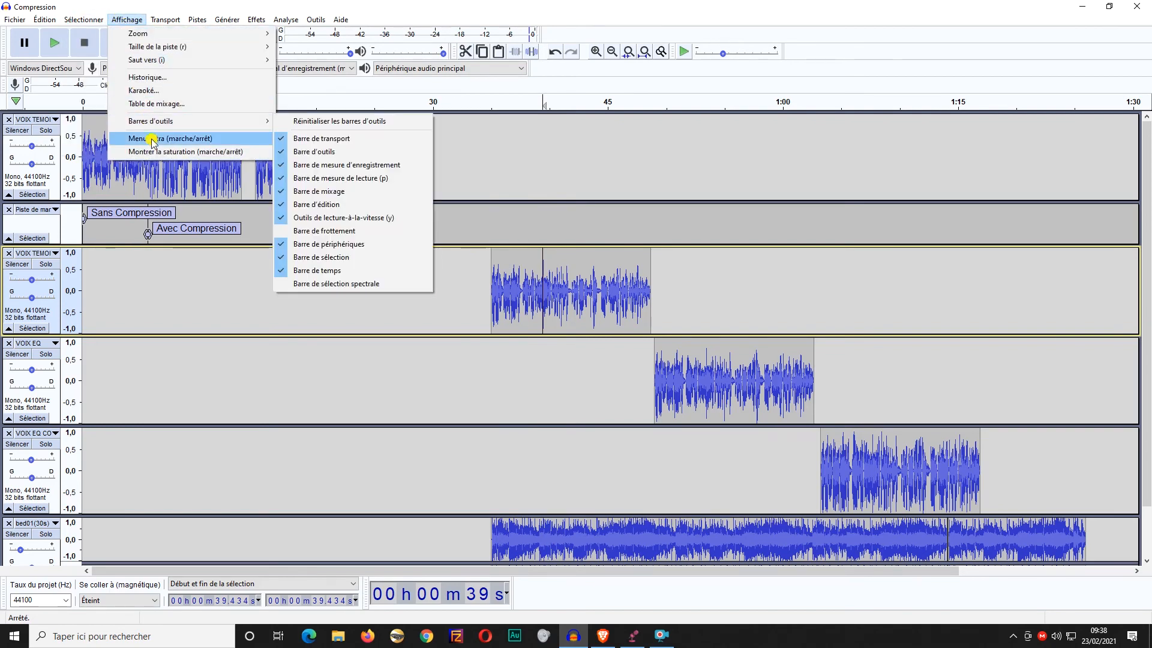
left_click(151, 106)
left_click_drag(631, 181, 987, 47)
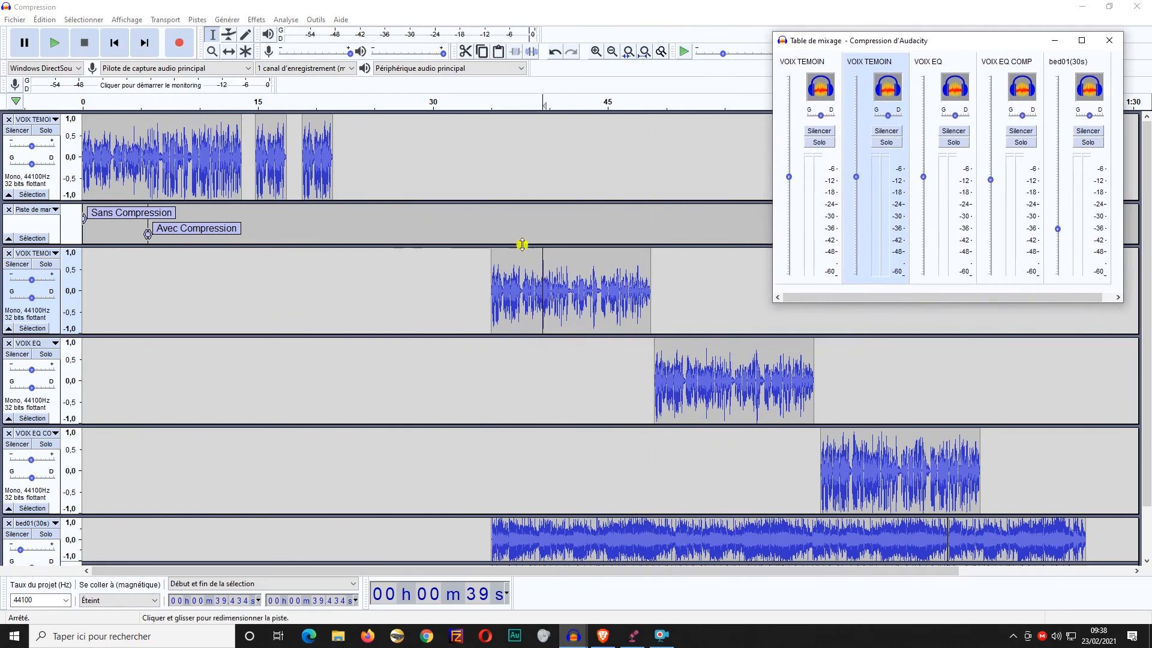
Play from about 34 s with the mixer board in view to examine the lower VOIX TEMOIN and bed01 levels, then stop.
left_click(479, 227)
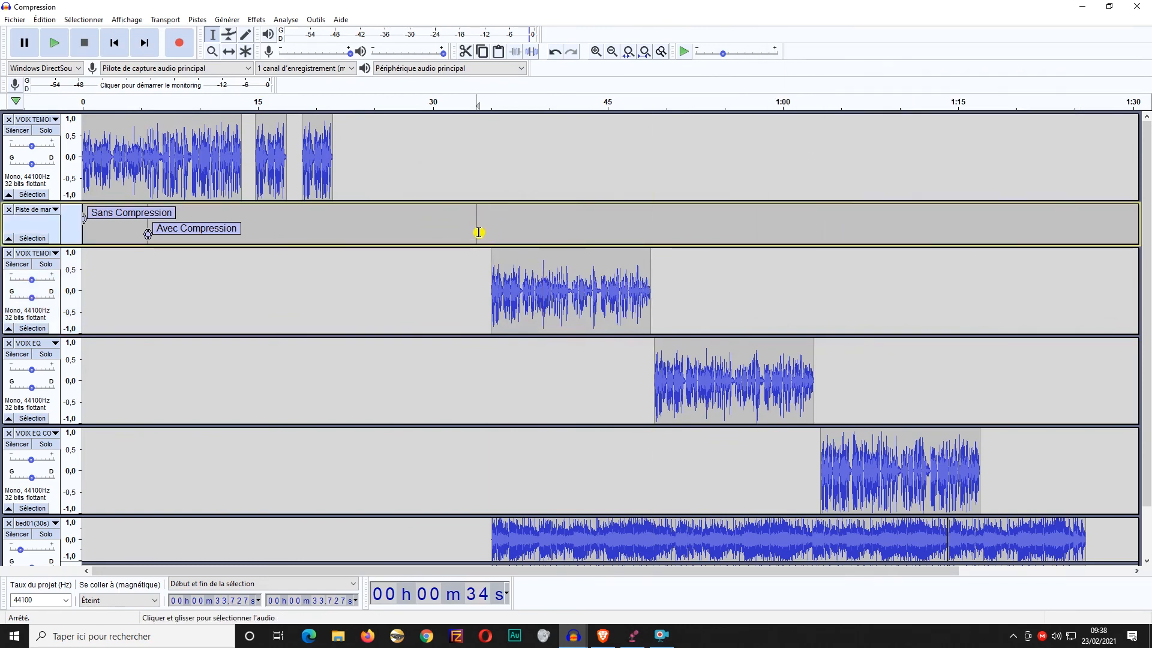
key("space")
left_click(571, 637)
left_click(638, 582)
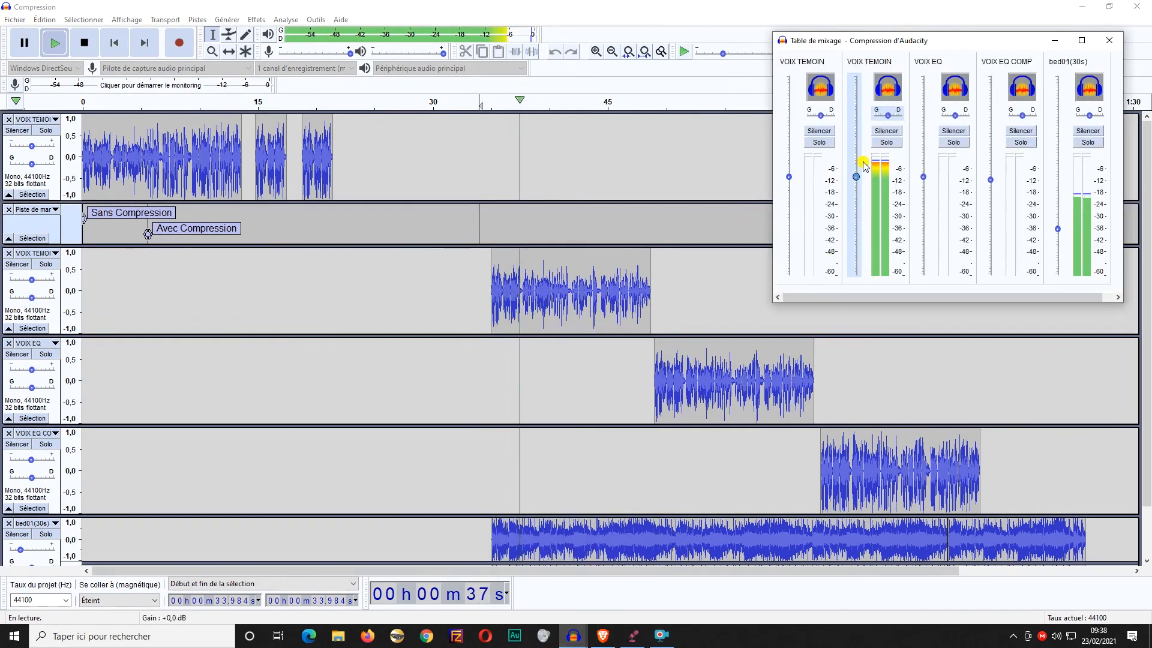
key("space")
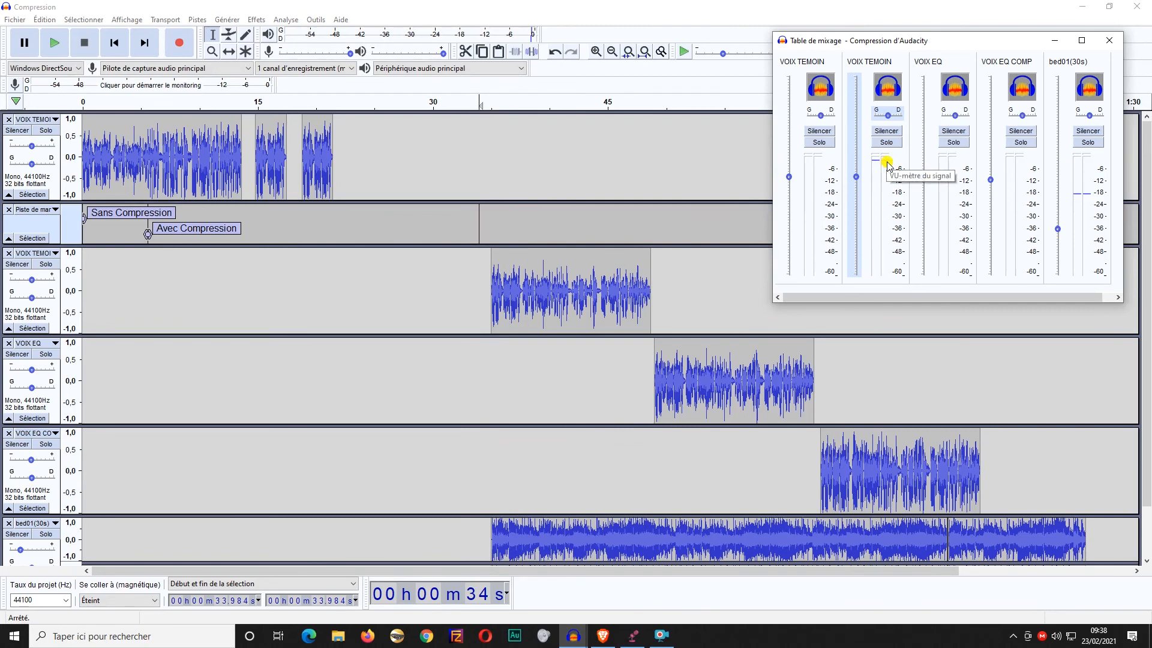
Play from about 51.7 s with the mixer board in view to examine the VOIX EQ level against the music, then stop.
left_click(687, 128)
key("space")
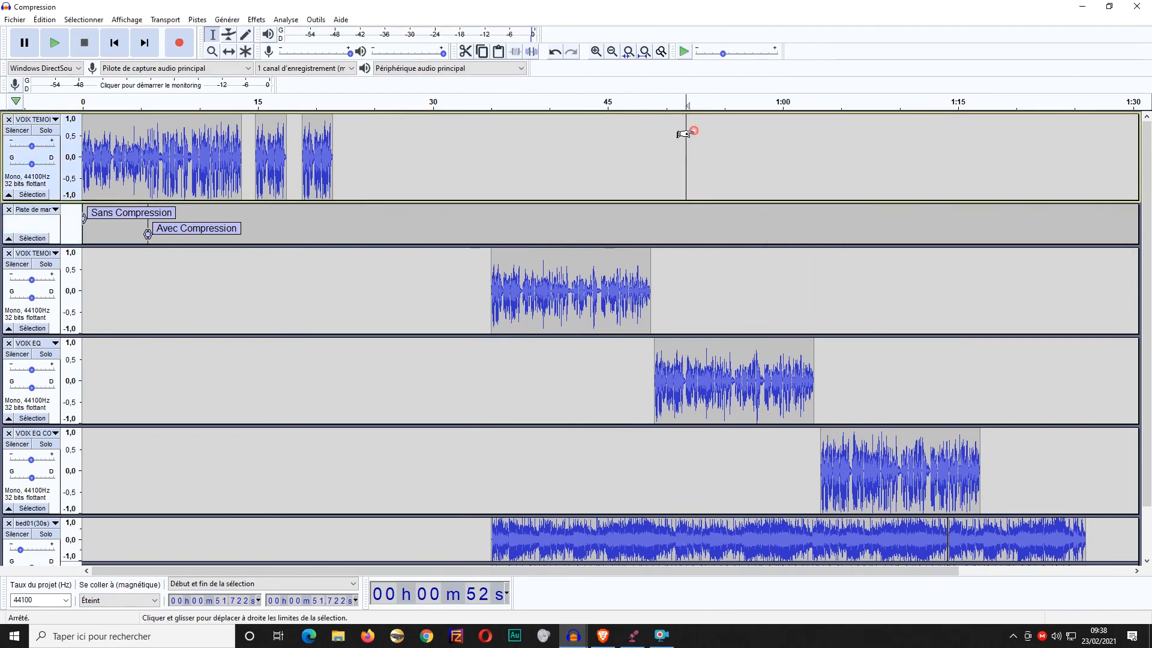
mouse_move(574, 640)
left_click(638, 585)
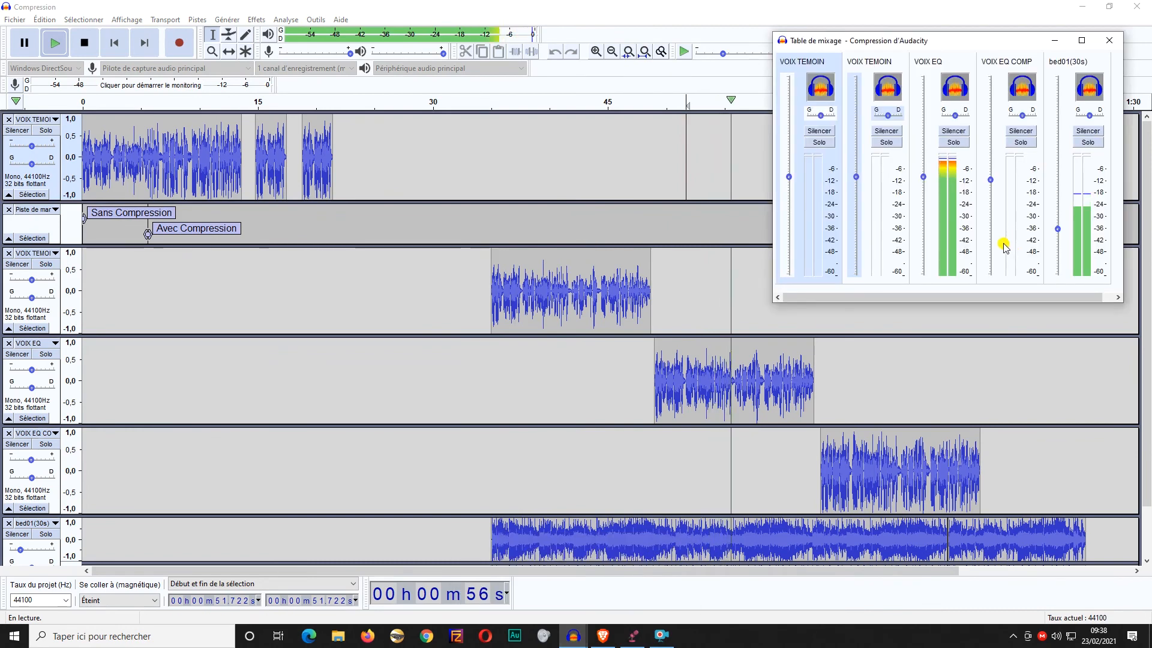
key("space")
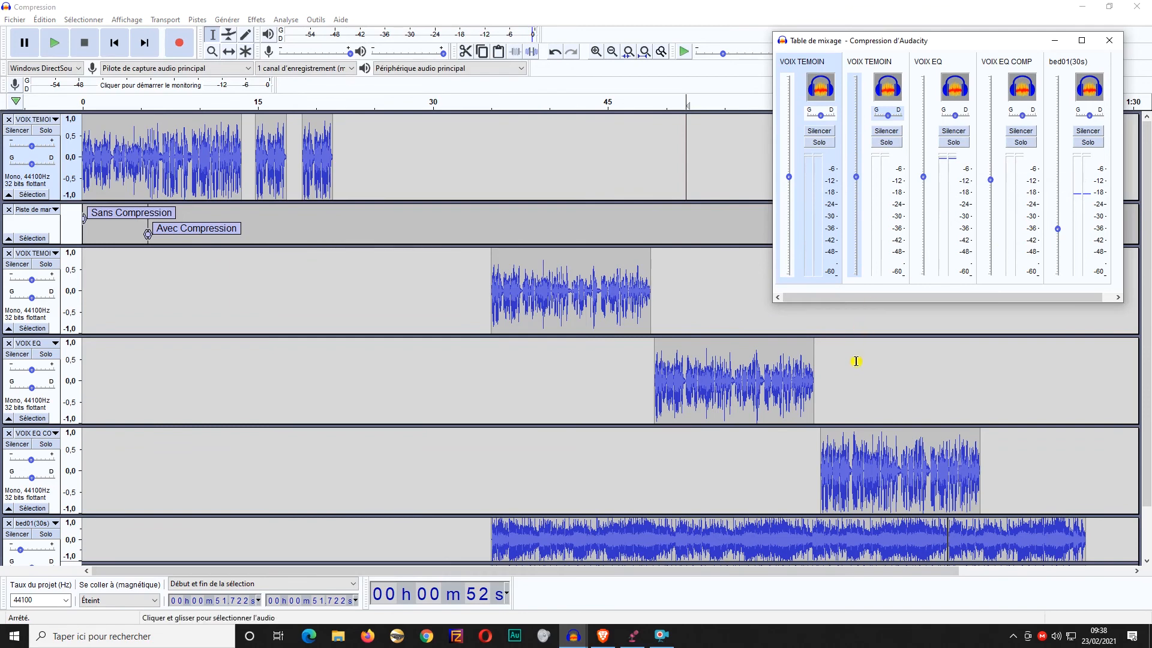
Play from about 1:04 with the mixer board in view to examine the VOIX EQ COMP level, then stop with the cursor at about 1:23.
left_click(831, 399)
key("space")
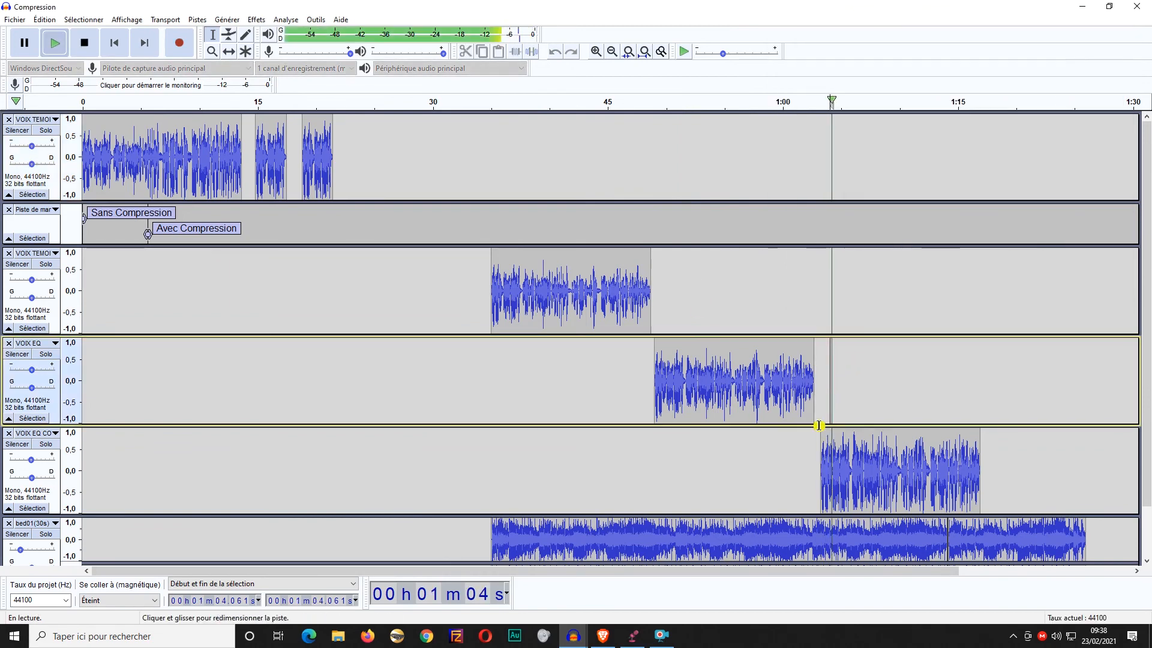
mouse_move(575, 631)
left_click(637, 576)
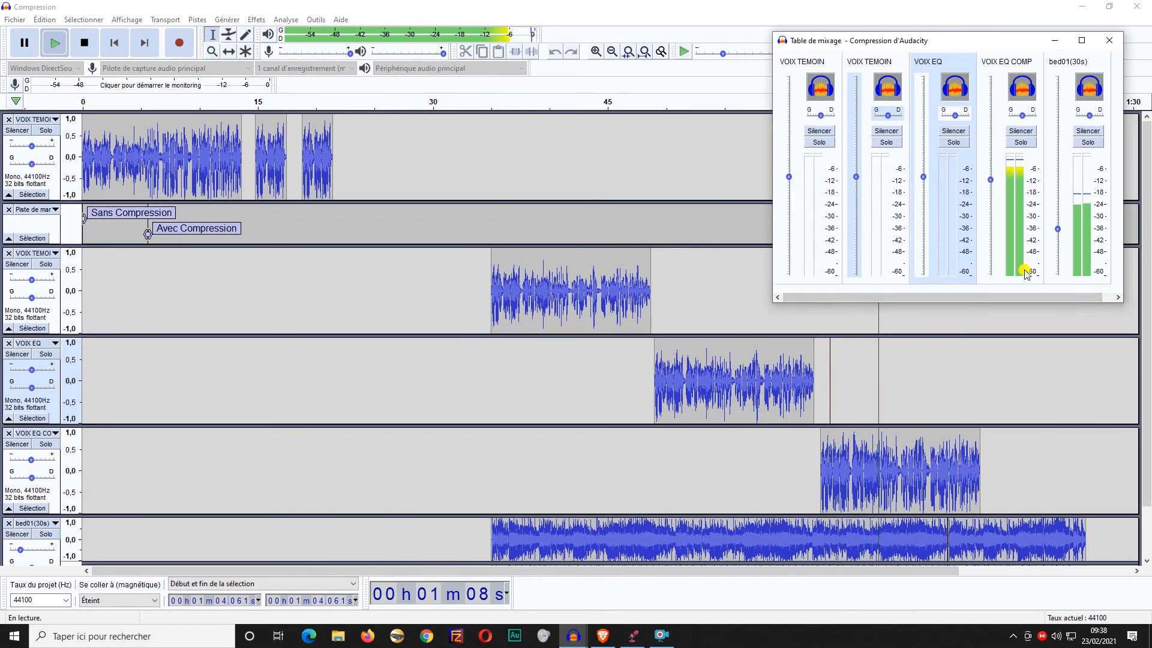
left_click(1051, 307)
key("space")
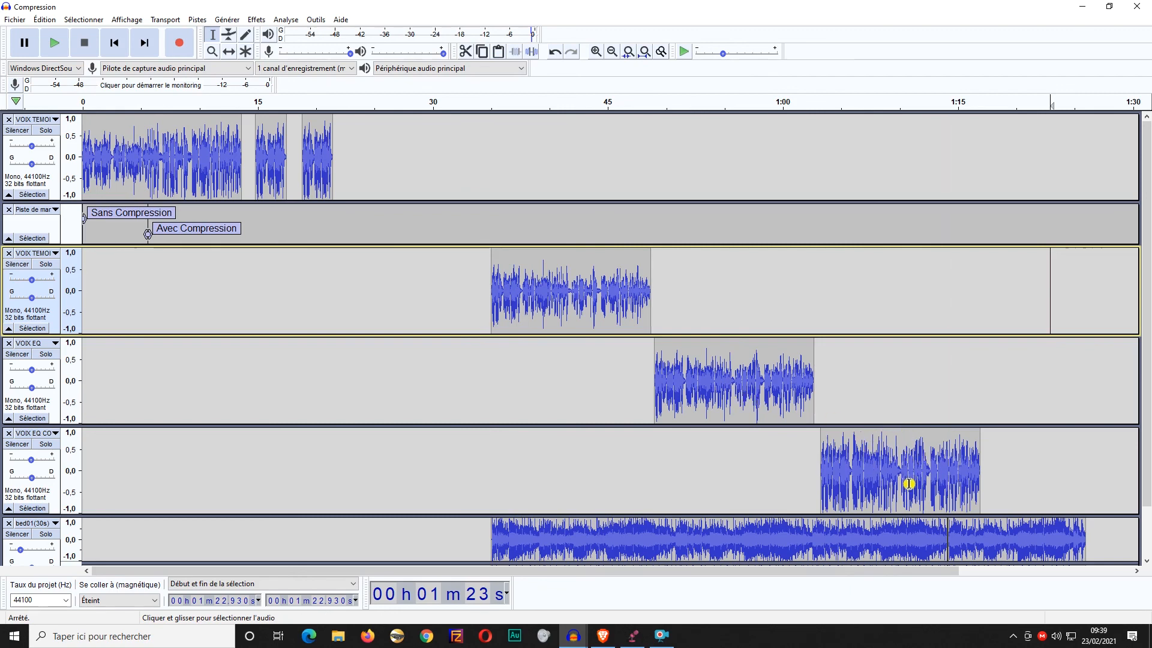
Highlight part of the VOIX EQ COMP clip, then select the bed01 music from about 1:06.8 to 1:11.5.
left_click_drag(841, 463, 938, 466)
left_click_drag(863, 539, 916, 534)
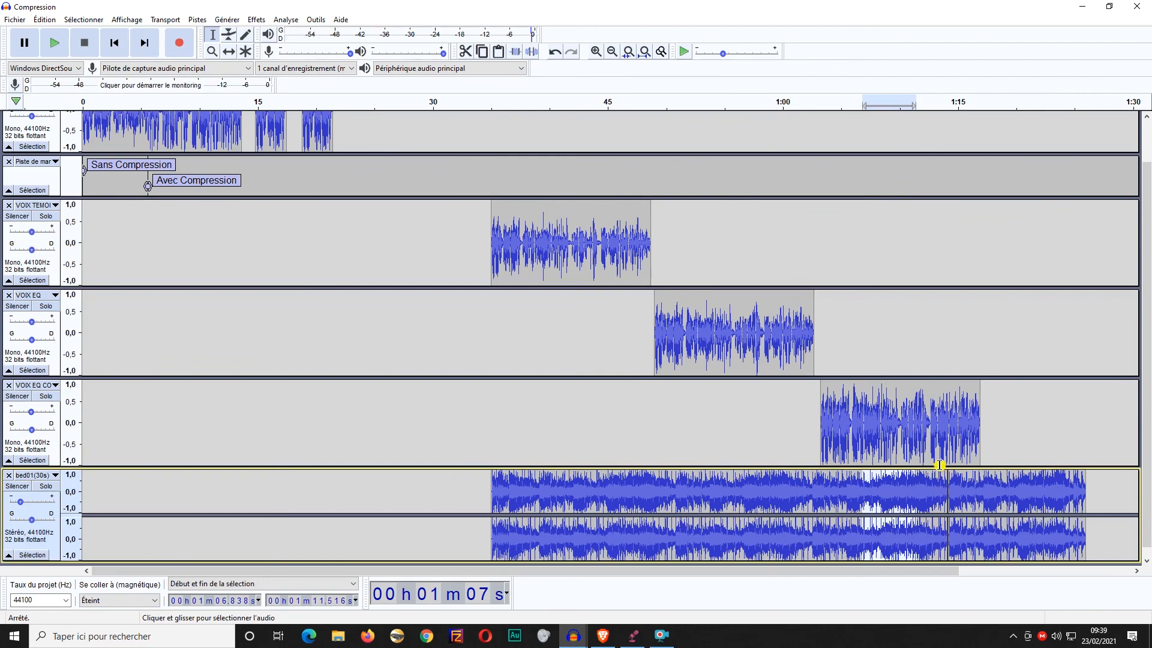